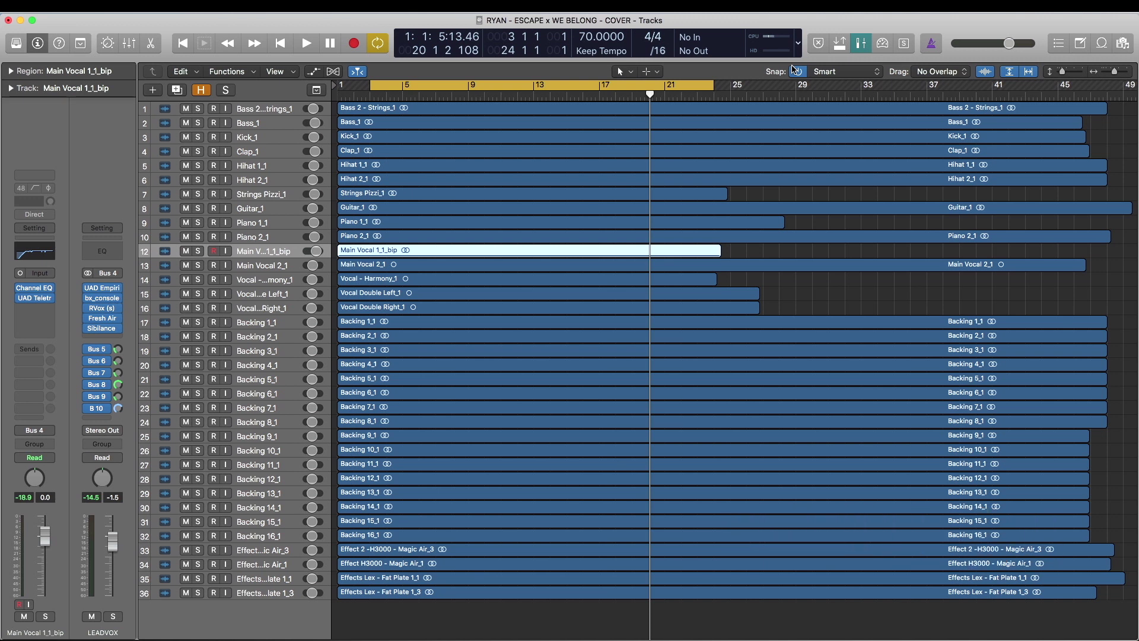
# Step: Play back the full mix with all tracks audible and stop playback
pyautogui.press('space')
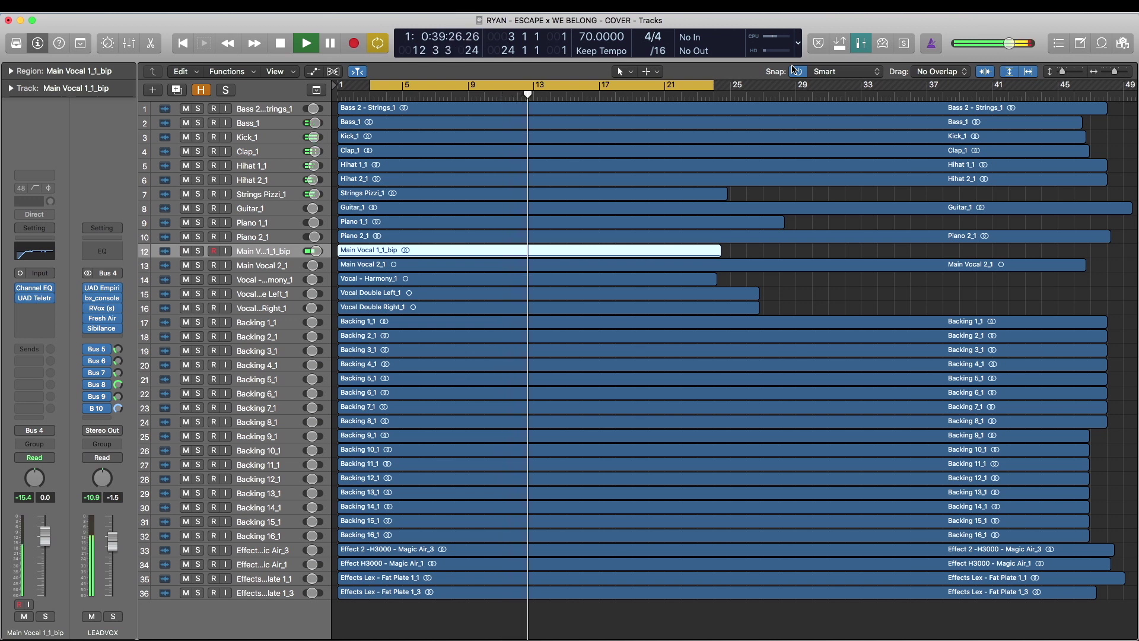
pyautogui.press('space')
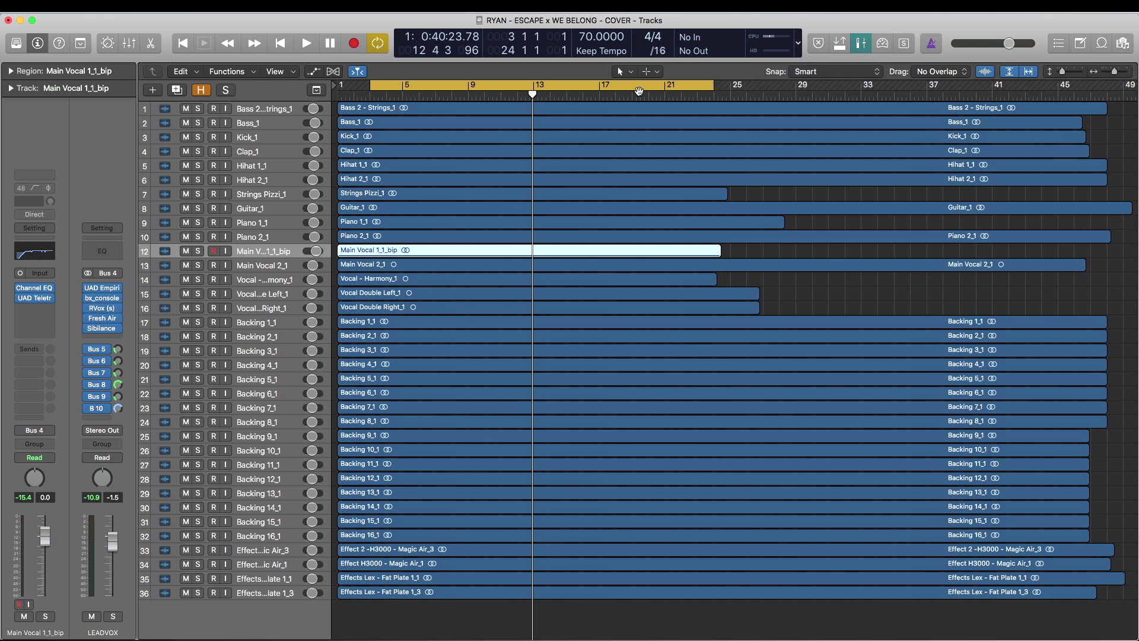
# Step: Solo the Main Vocal 1_1_bip track and inspect its Channel EQ settings
pyautogui.click(199, 252)
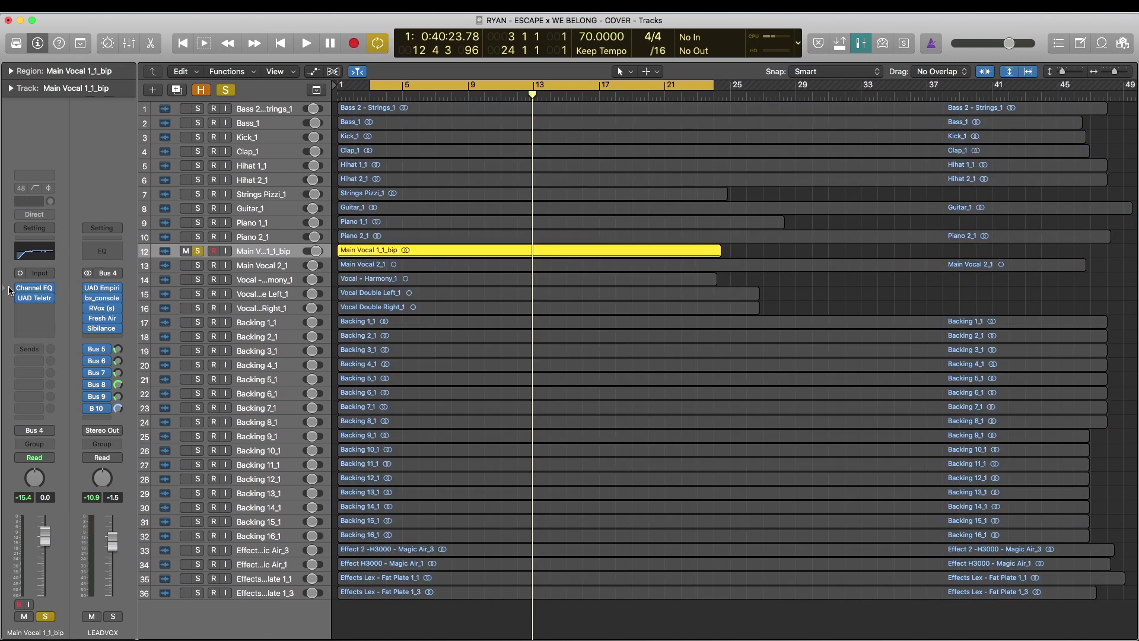
pyautogui.click(36, 290)
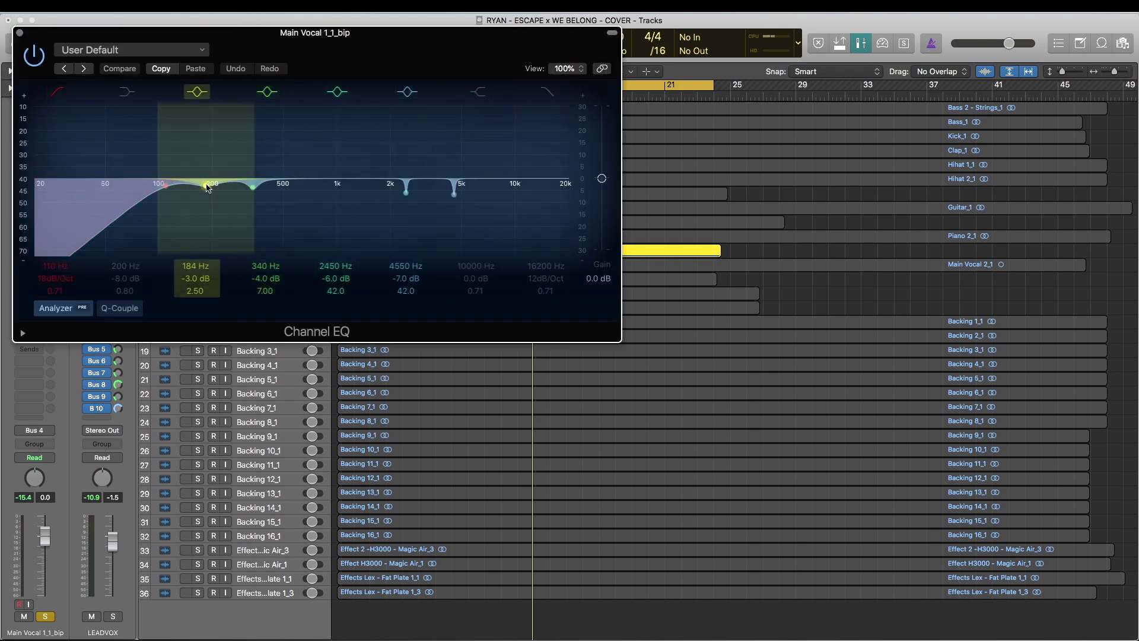
pyautogui.click(20, 33)
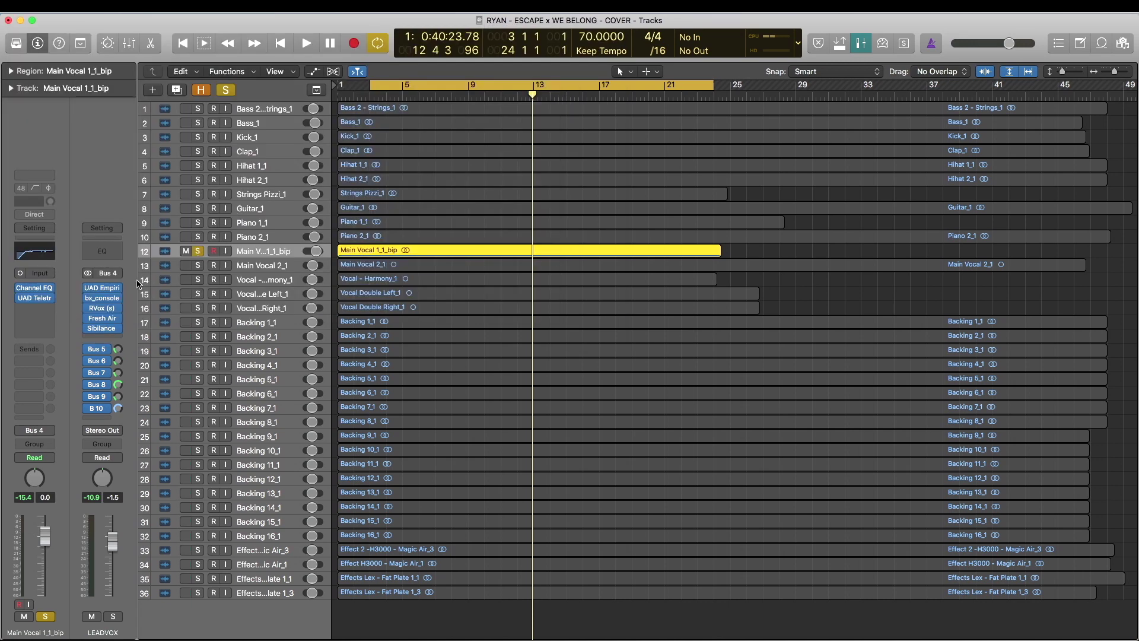
# Step: Bypass the inserts on the main vocal and the inserts and sends on LEADVOX, and play the raw vocal
pyautogui.moveTo(86, 287); pyautogui.dragTo(87, 409)
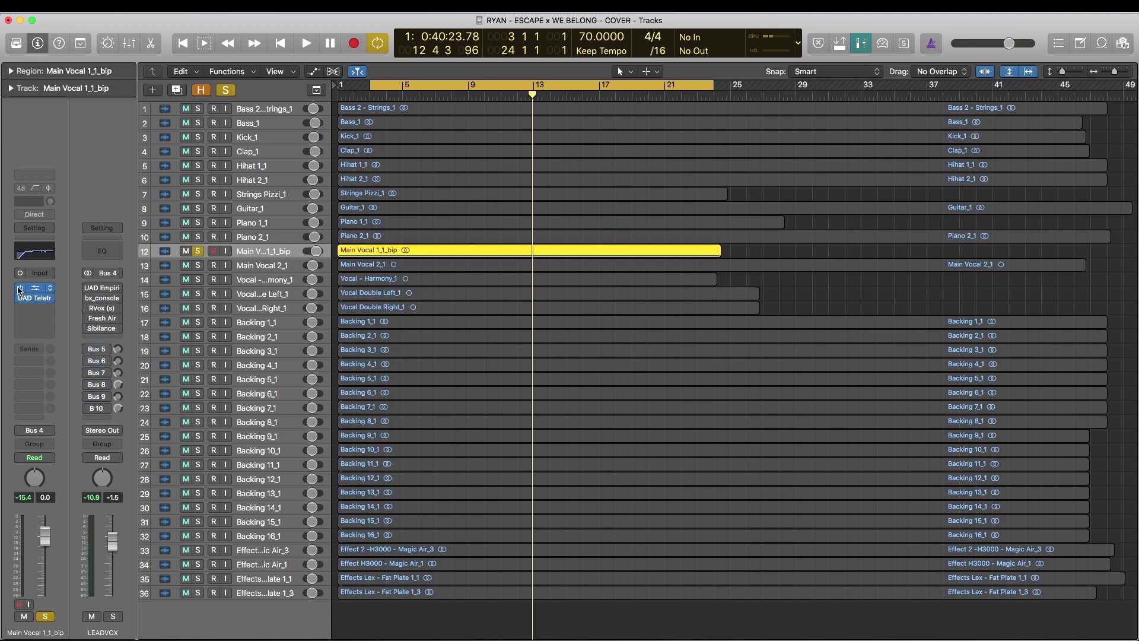
pyautogui.moveTo(19, 289); pyautogui.dragTo(19, 300)
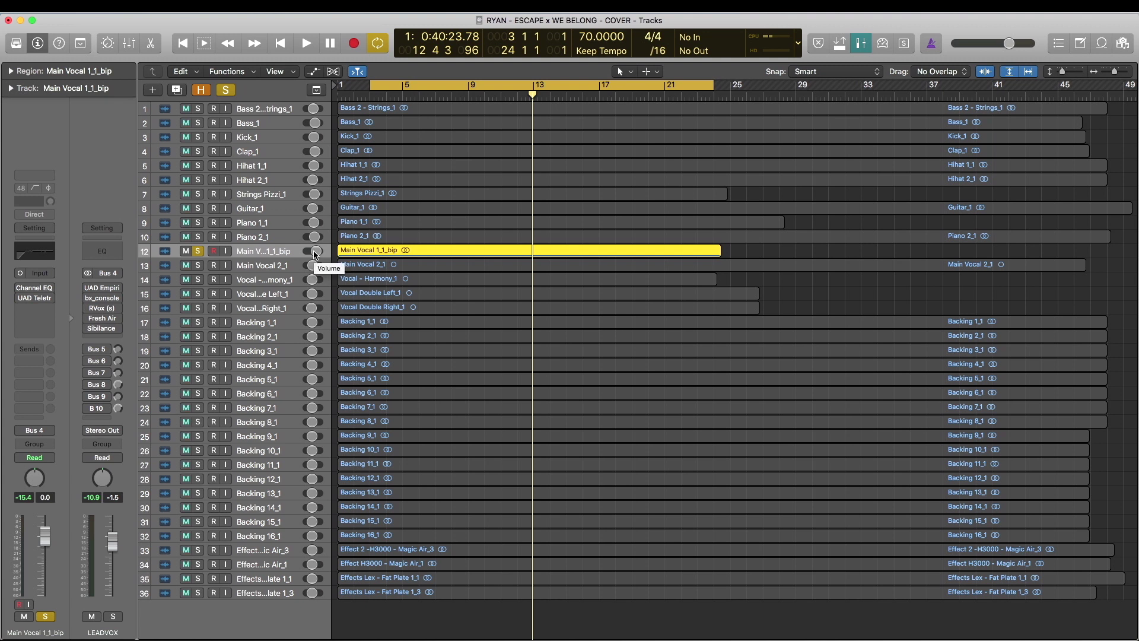
pyautogui.press('space')
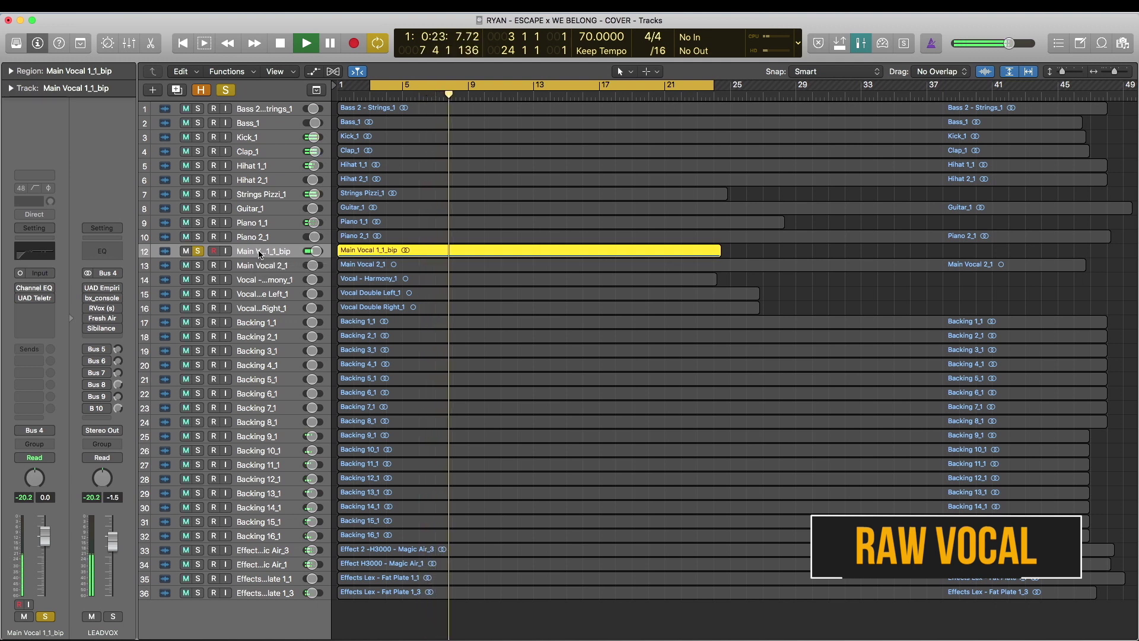
pyautogui.press('space')
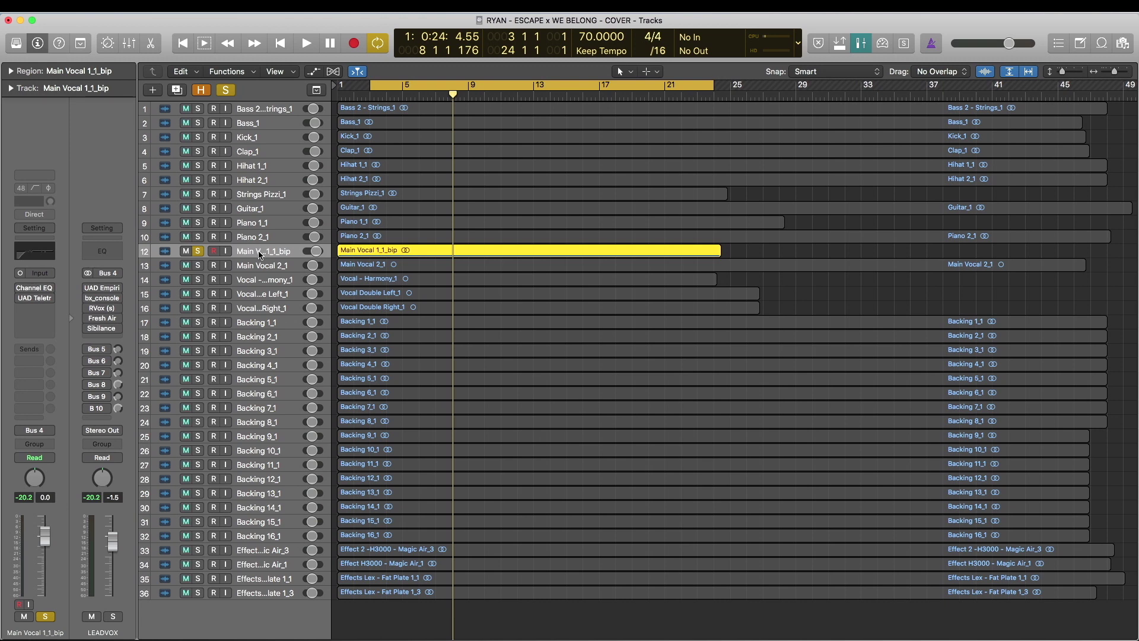
# Step: Enable the main vocal's Channel EQ and boost its 184 Hz band to +16.5 dB with a Q of 5.60
pyautogui.click(35, 289)
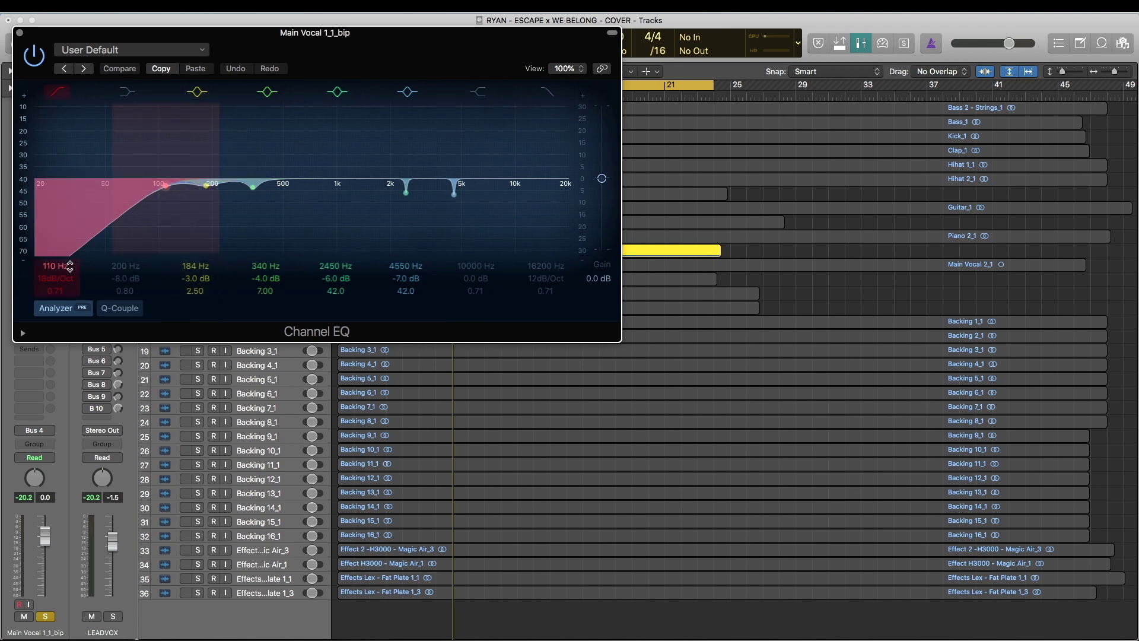
pyautogui.click(206, 188)
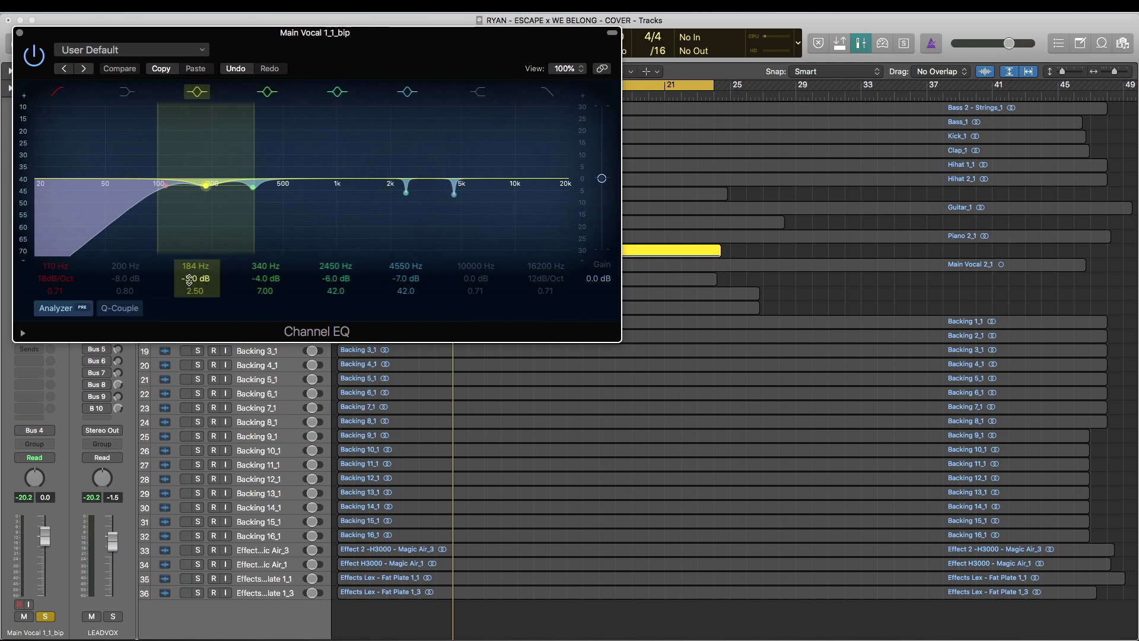
pyautogui.moveTo(308, 36); pyautogui.dragTo(518, 51)
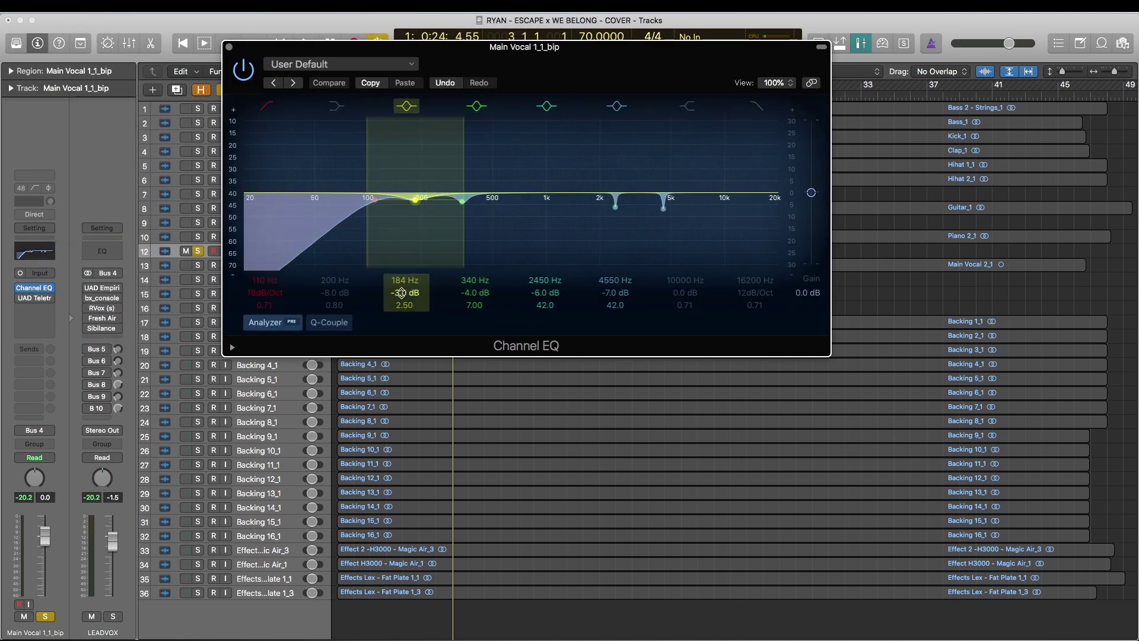
pyautogui.moveTo(402, 292); pyautogui.dragTo(402, 258)
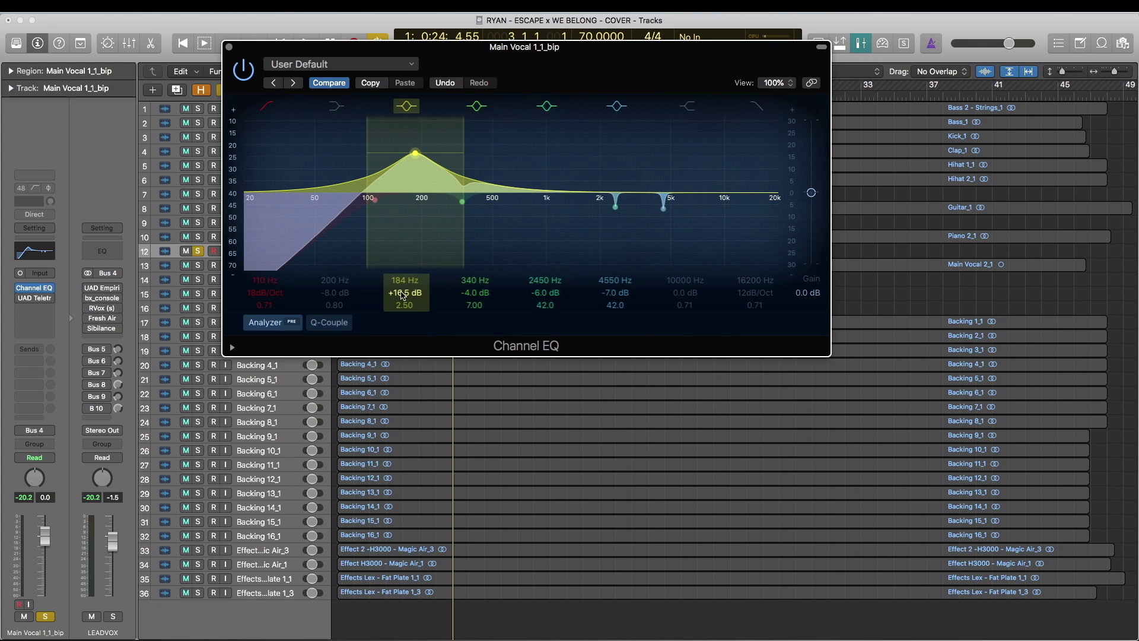
pyautogui.moveTo(404, 305); pyautogui.dragTo(404, 285)
# Step: Audition the vocal with the 184 Hz band raised to +22.0 dB, and set that band's gain to -3.0 dB
pyautogui.press('space')
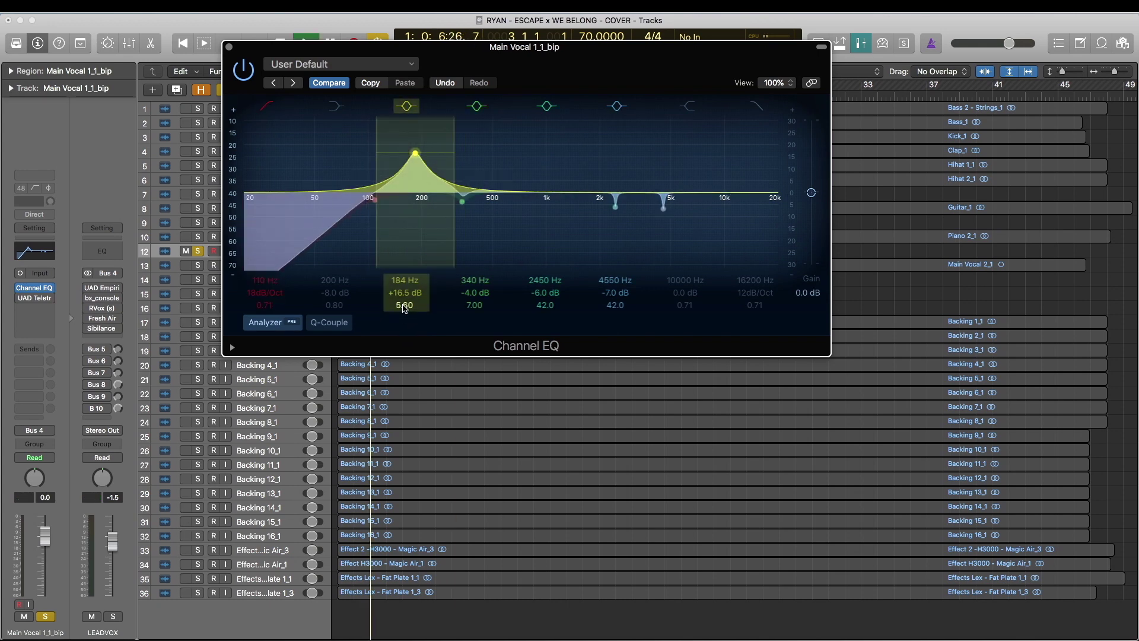
pyautogui.moveTo(541, 52); pyautogui.dragTo(569, 269)
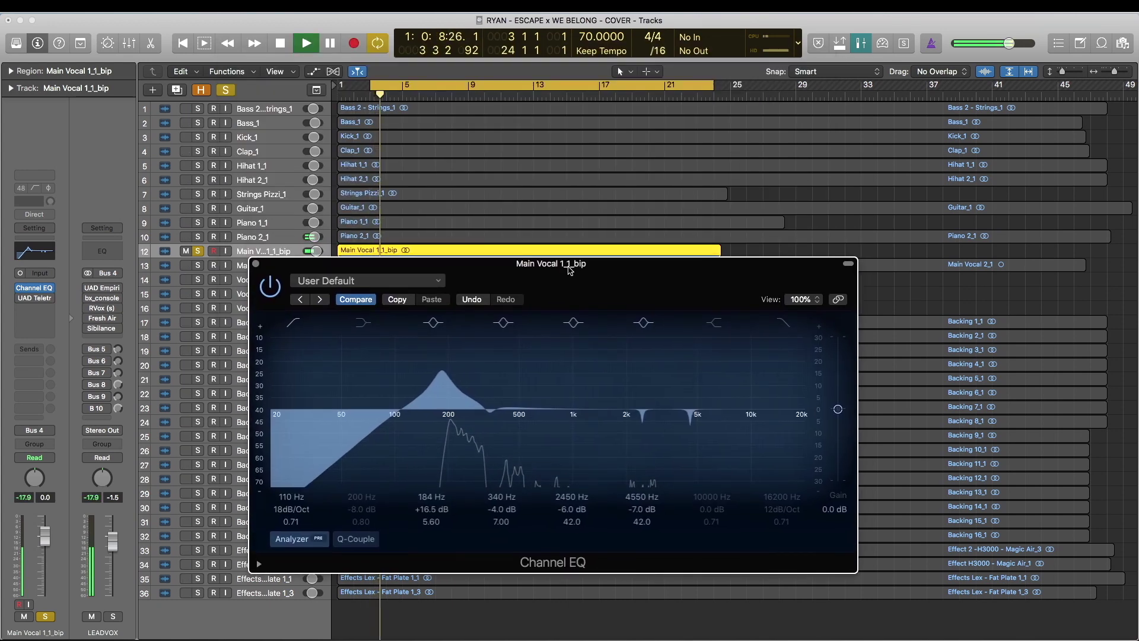
pyautogui.moveTo(430, 516); pyautogui.dragTo(430, 499)
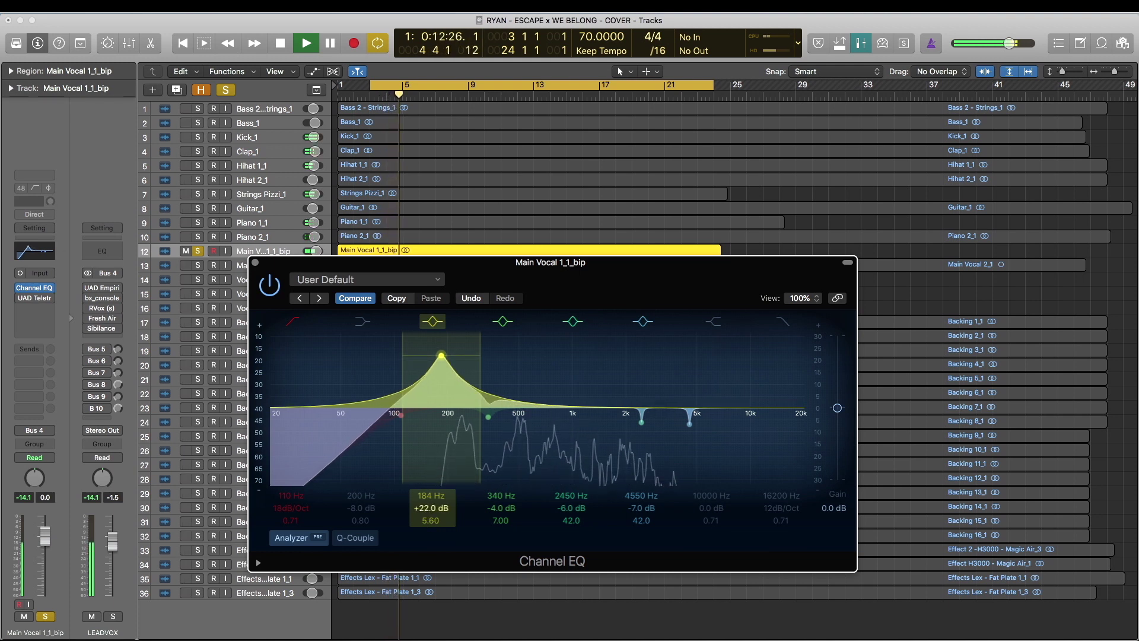
pyautogui.press('space')
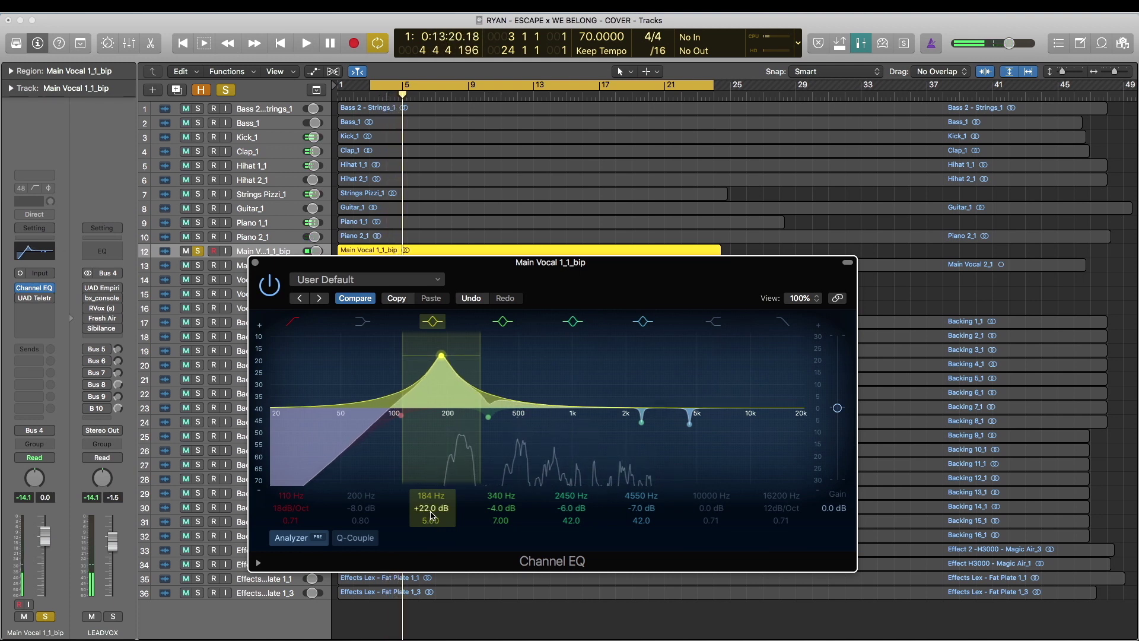
pyautogui.moveTo(430, 509); pyautogui.dragTo(430, 531)
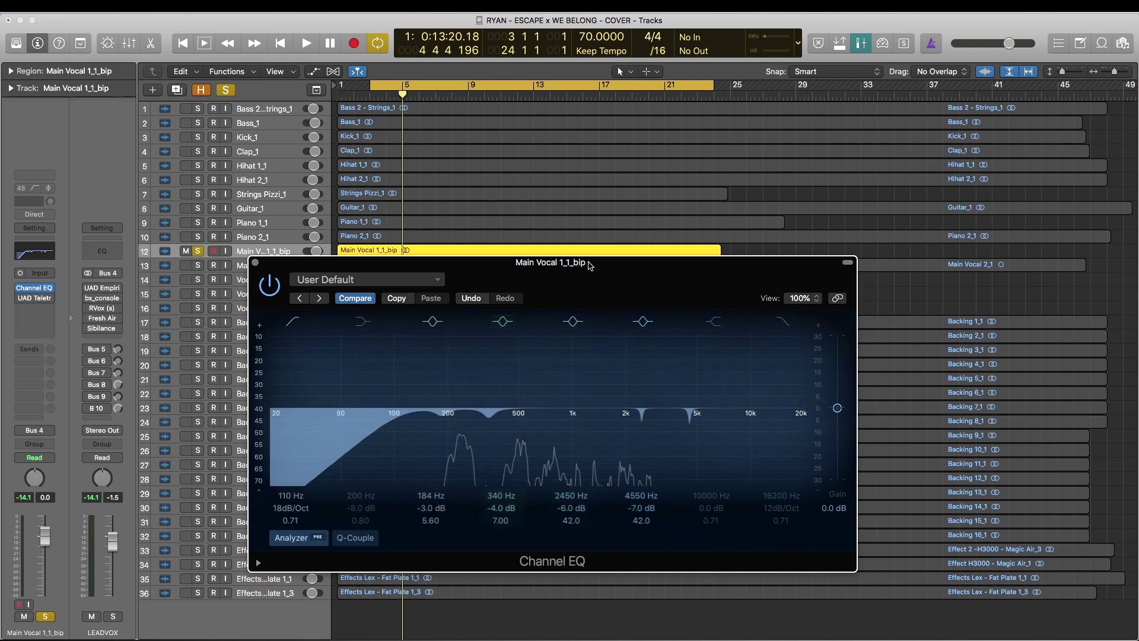
# Step: Audition the 4550 Hz band by boosting it to +24.0 dB during playback, and return its gain to -7.0 dB
pyautogui.moveTo(588, 263); pyautogui.dragTo(619, 156)
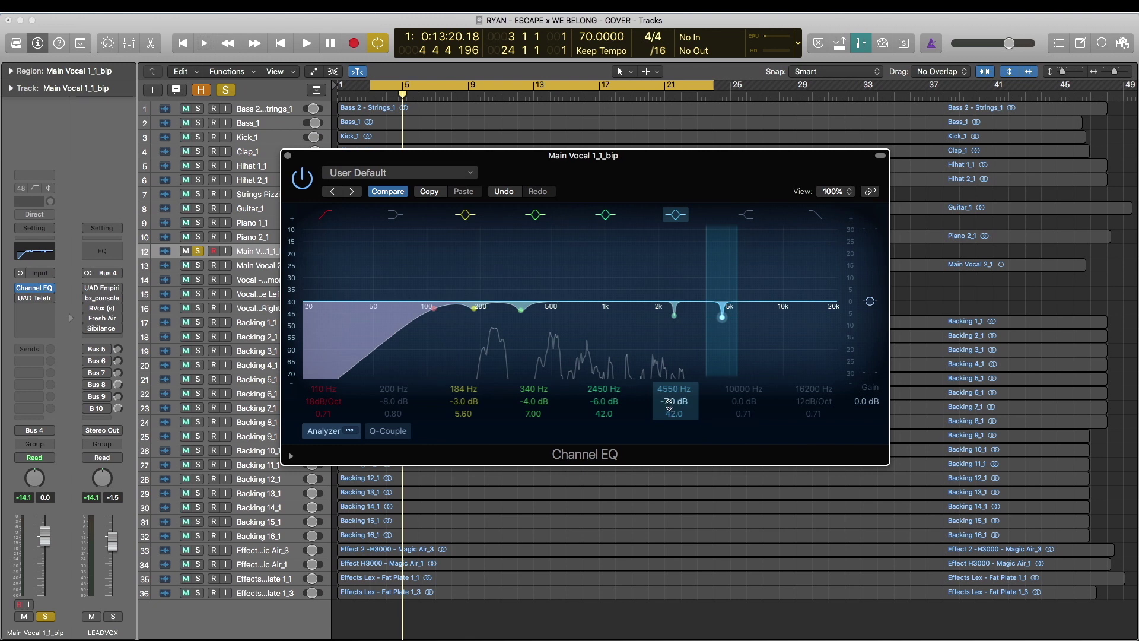
pyautogui.moveTo(669, 403); pyautogui.dragTo(669, 353)
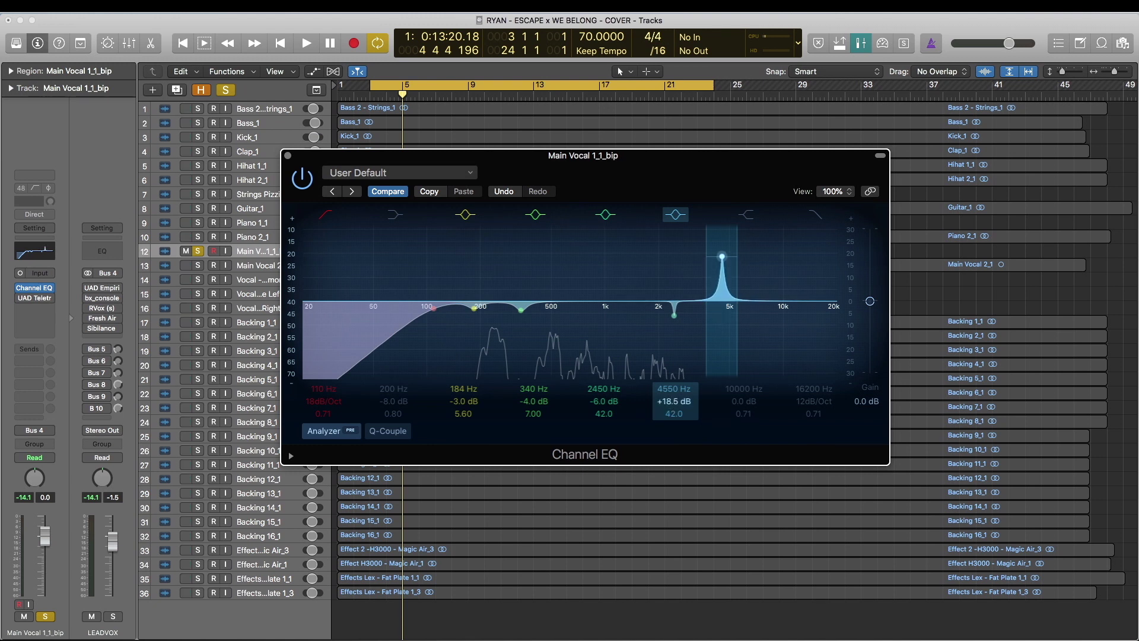
pyautogui.press('space')
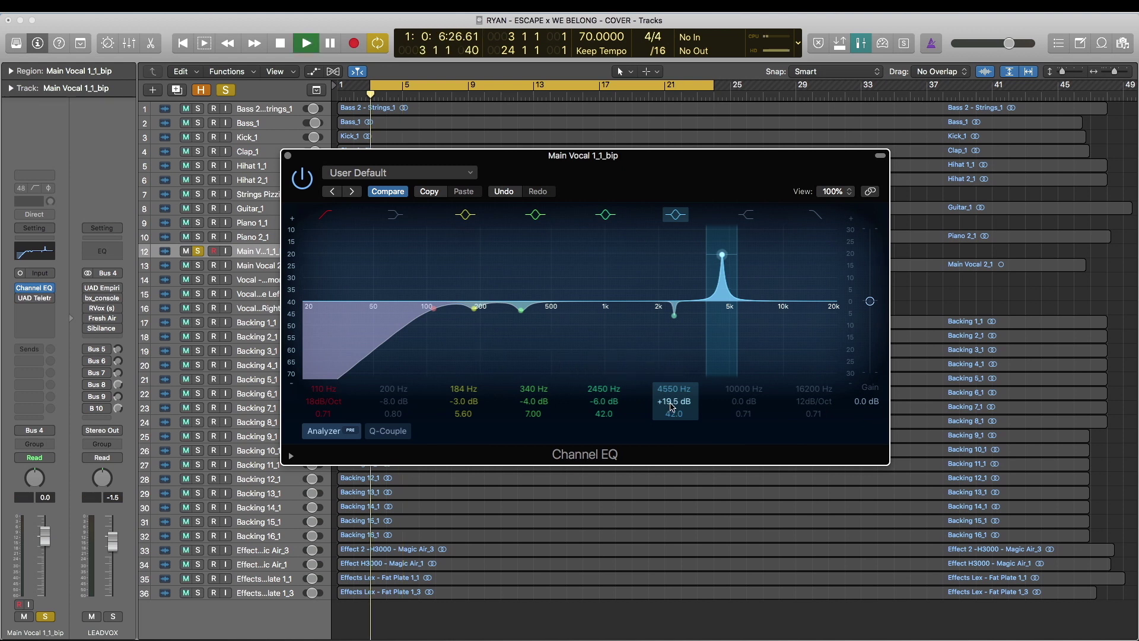
pyautogui.moveTo(670, 403); pyautogui.dragTo(670, 396)
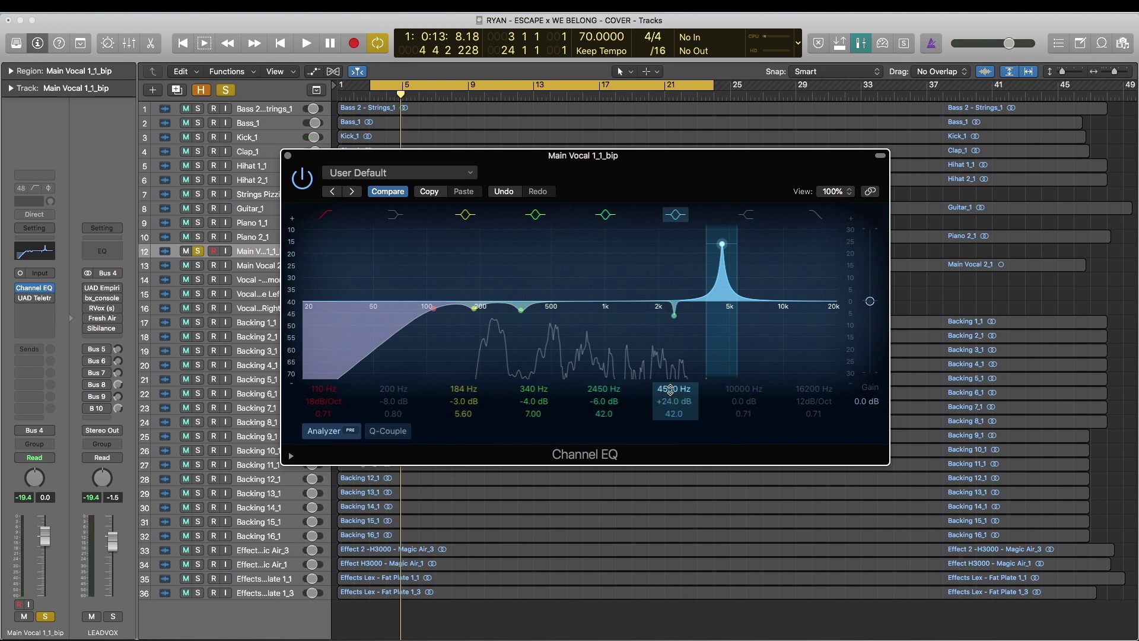
pyautogui.moveTo(672, 402); pyautogui.dragTo(672, 420)
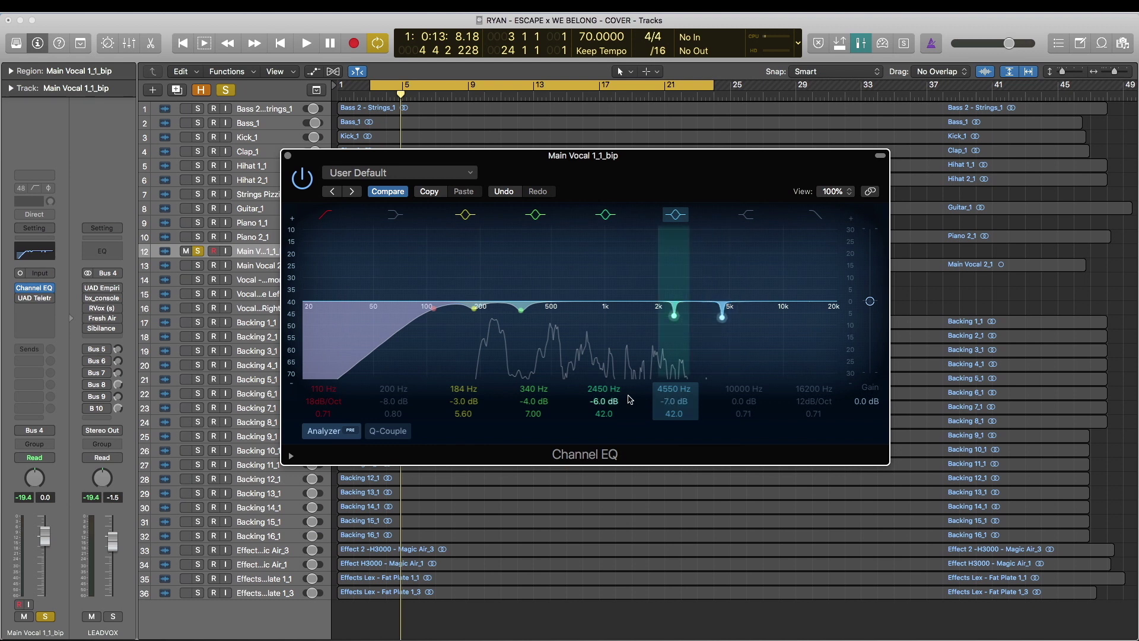
# Step: Audition the 2450 Hz band at +24.0 dB, return its gain to -6.0 dB and close the Channel EQ
pyautogui.click(598, 401)
pyautogui.moveTo(598, 401)
pyautogui.mouseDown()
pyautogui.moveTo(598, 370)
pyautogui.moveTo(599, 398)
pyautogui.mouseUp()
pyautogui.press('space')
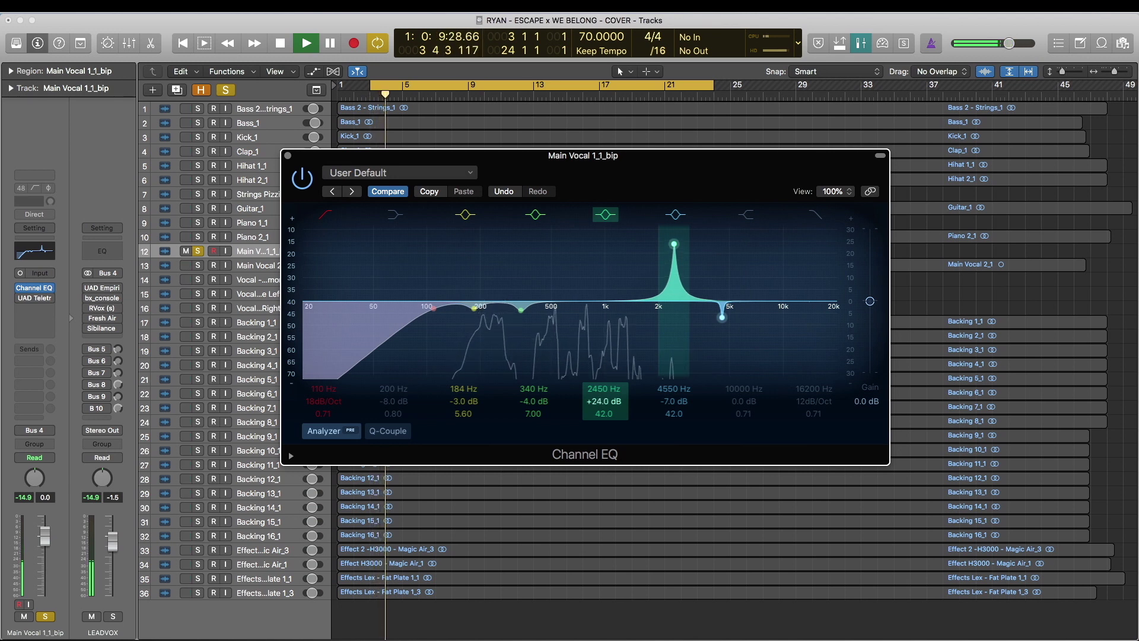
pyautogui.press('space')
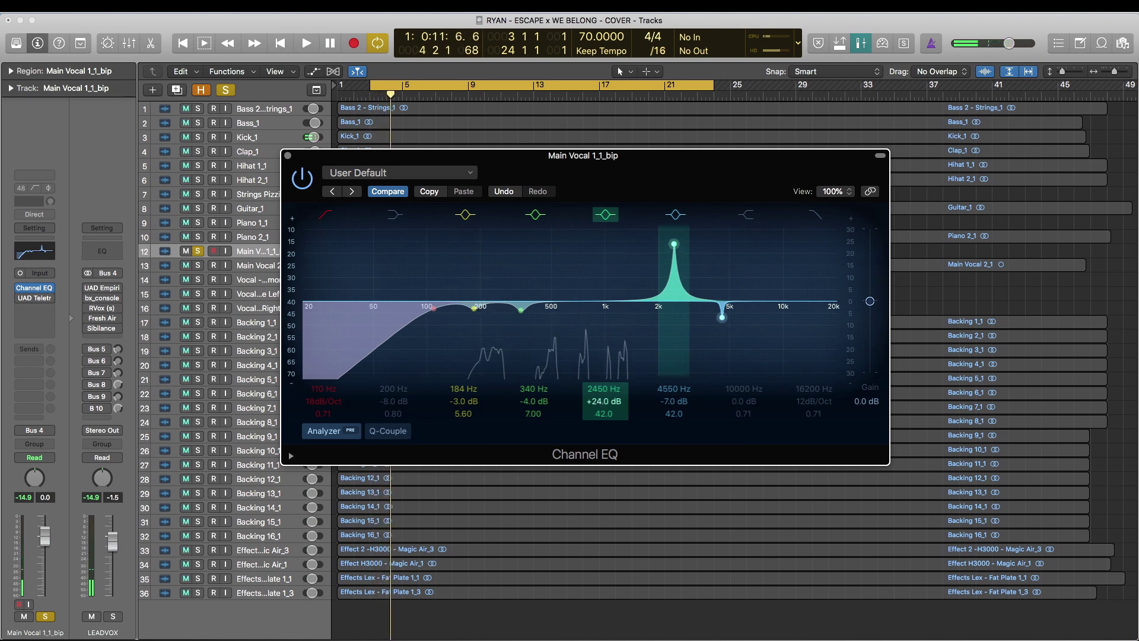
pyautogui.moveTo(604, 401); pyautogui.dragTo(604, 430)
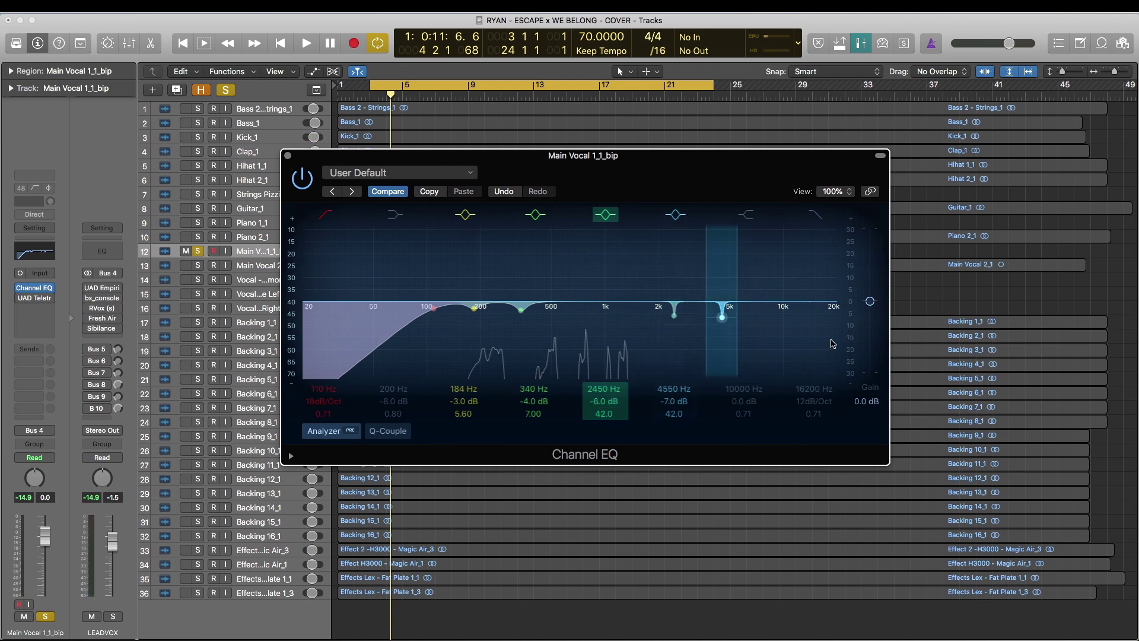
pyautogui.click(729, 318)
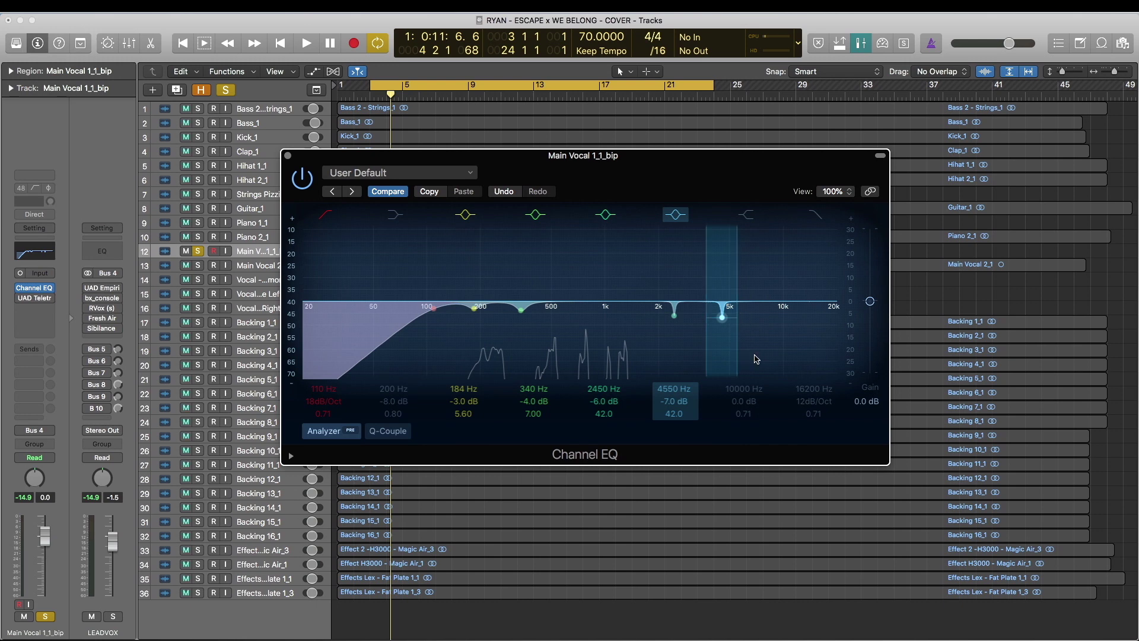
pyautogui.click(288, 155)
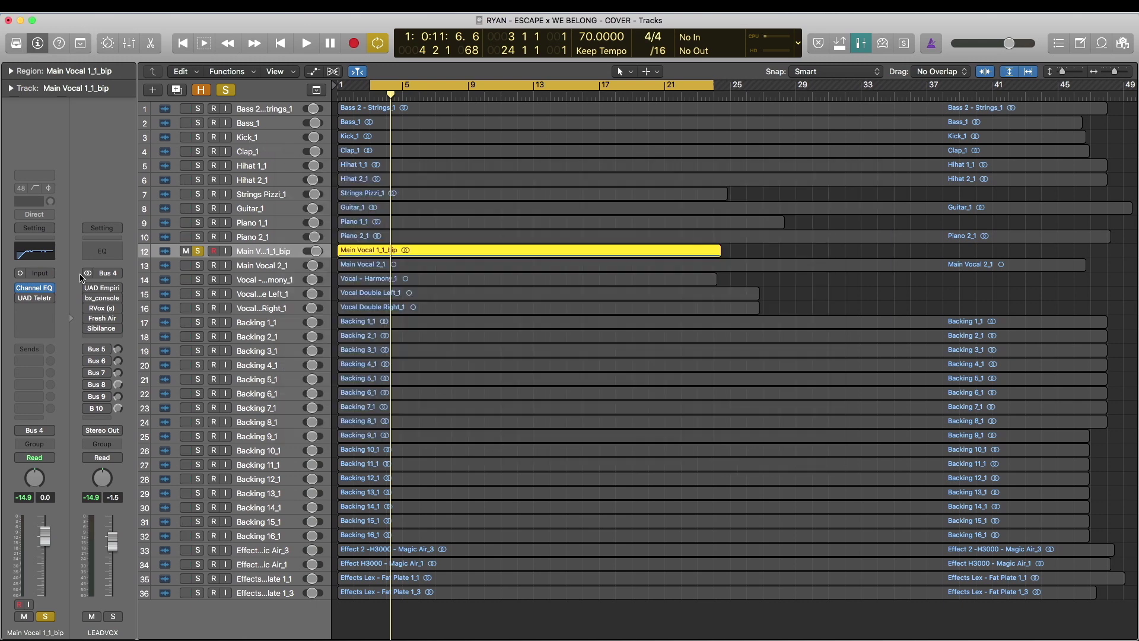
# Step: Enable the UAD Teletronix LA-2A Legacy on the main vocal and play the vocal through its compression
pyautogui.click(35, 297)
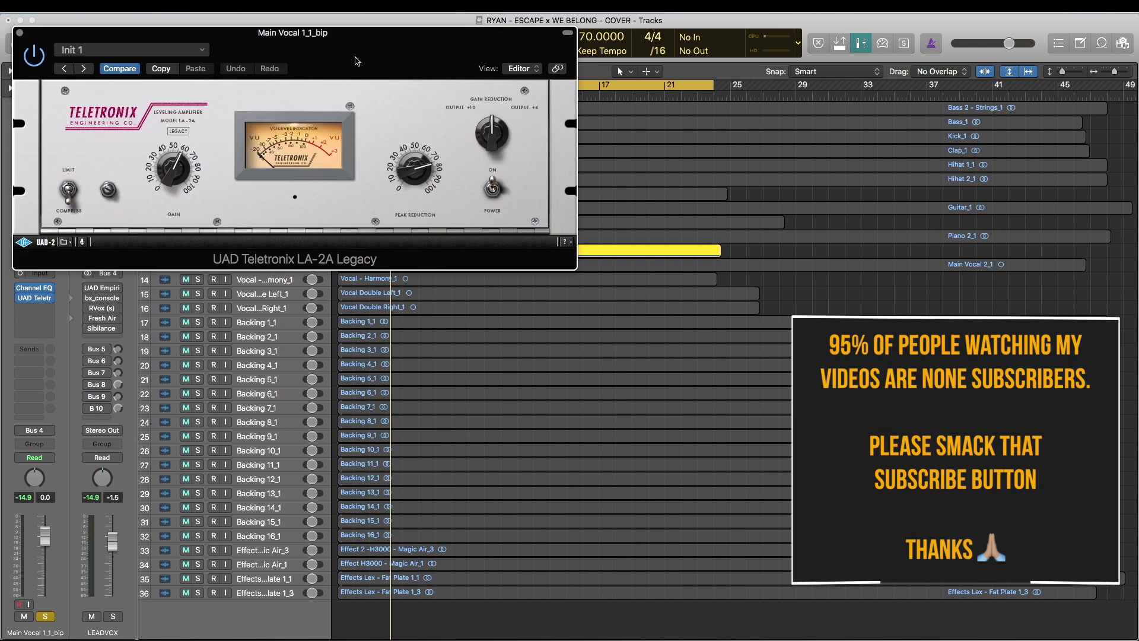
pyautogui.moveTo(485, 127); pyautogui.dragTo(608, 164)
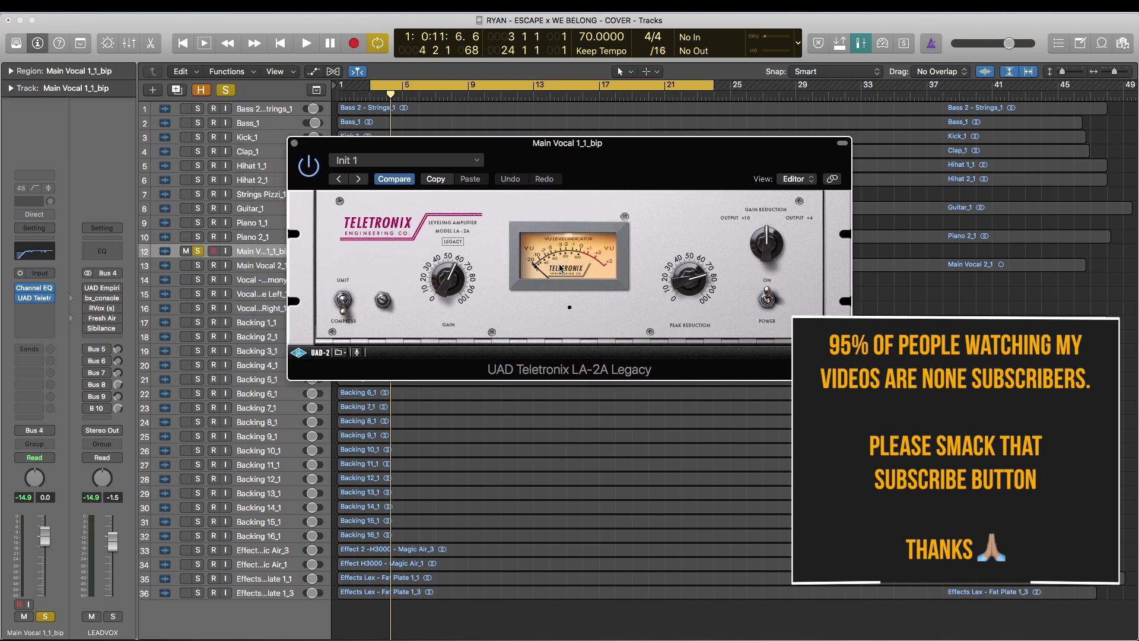
pyautogui.press('space')
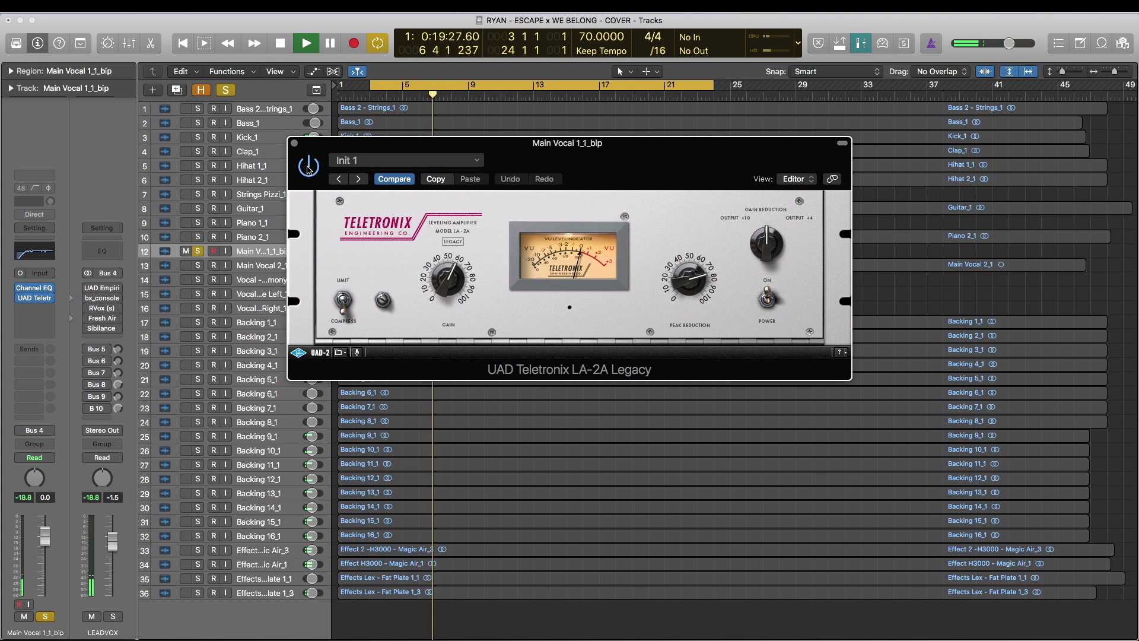
pyautogui.press('space')
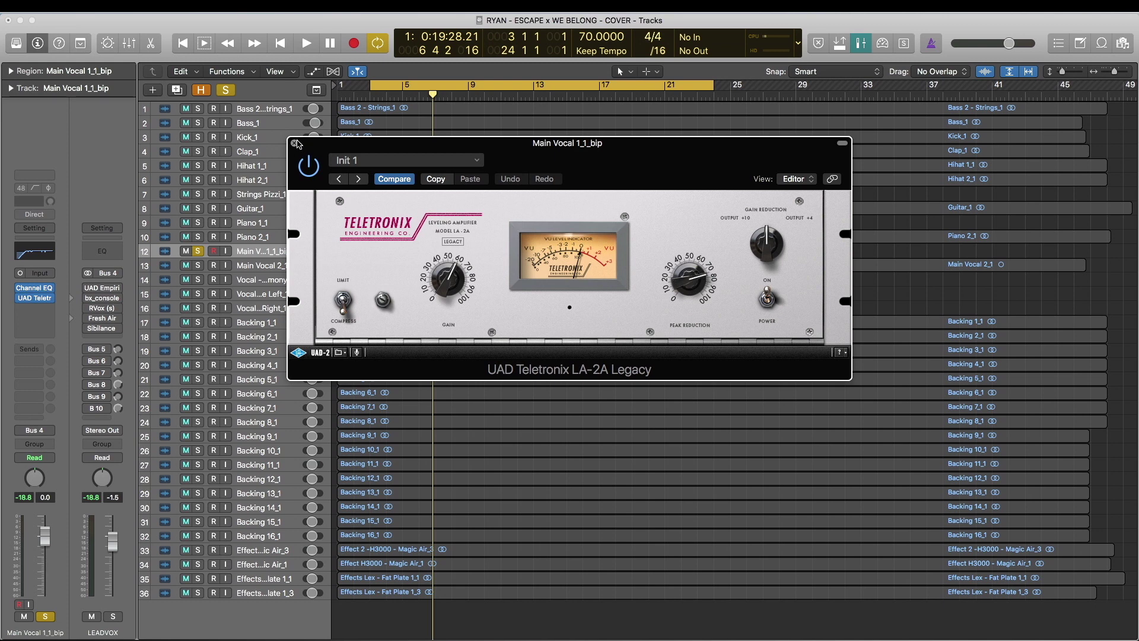
pyautogui.click(296, 143)
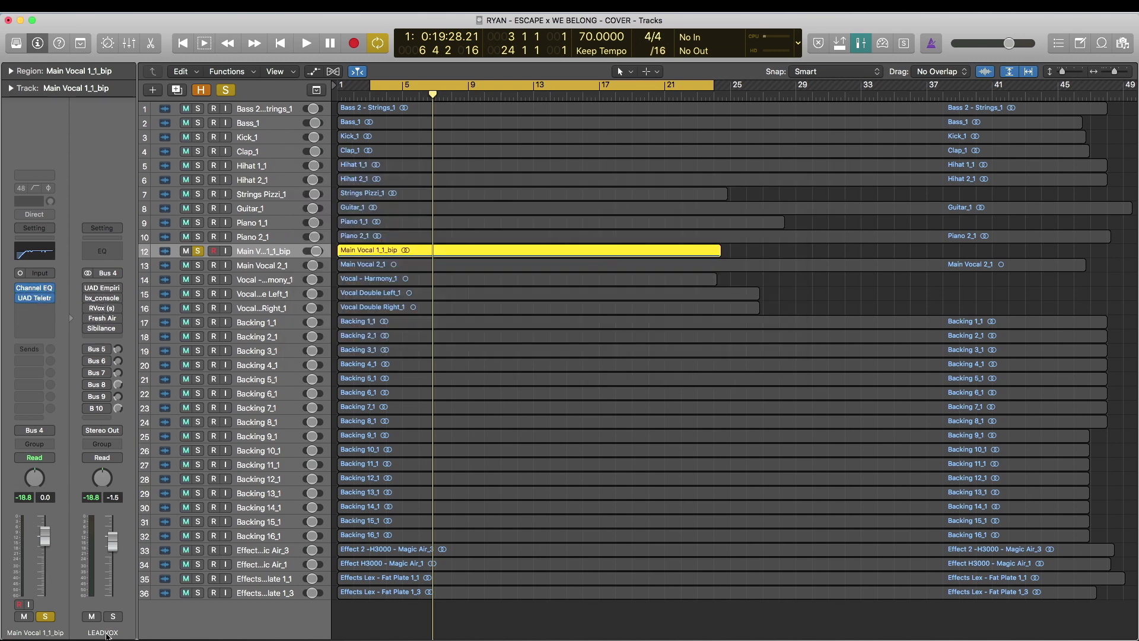
# Step: Unsolo the main vocal and open the enabled UAD Empirical Labs Distressor on the LEADVOX channel
pyautogui.click(280, 270)
pyautogui.click(268, 254)
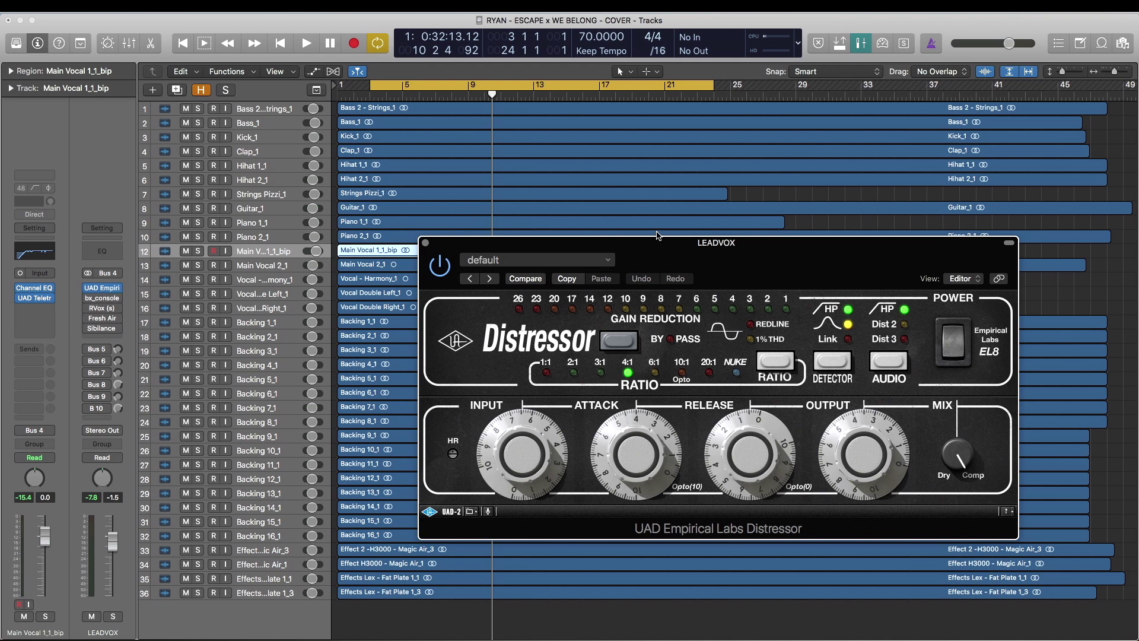
pyautogui.moveTo(728, 253); pyautogui.dragTo(673, 189)
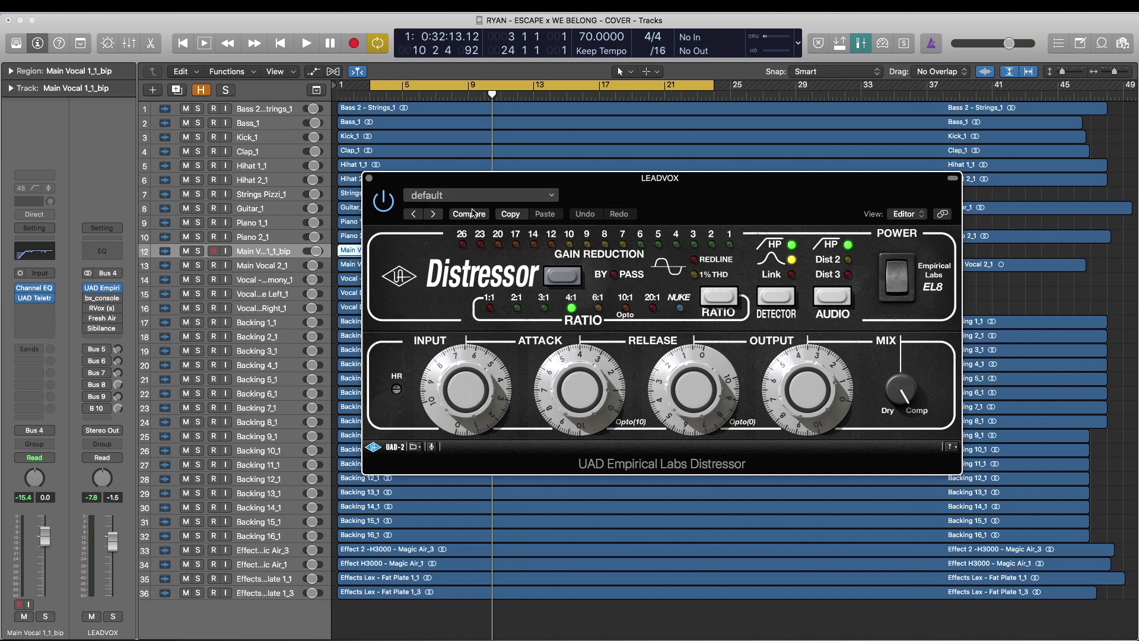
# Step: Solo the main vocal and play it to audition the Distressor, comparing the plug-in bypassed and active
pyautogui.press('space')
pyautogui.click(200, 252)
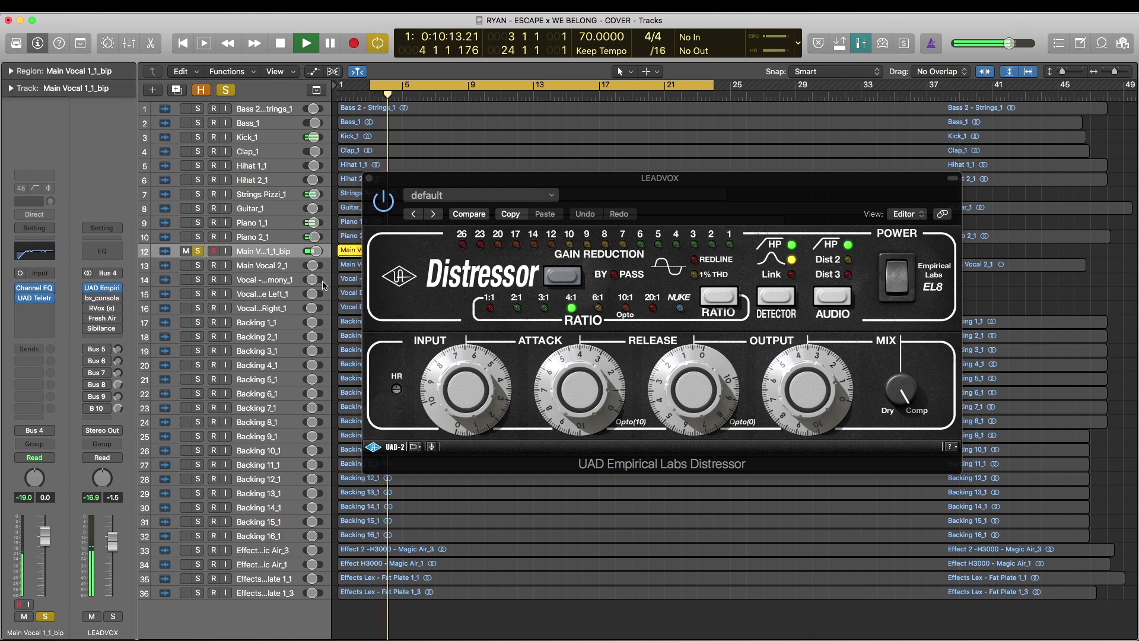
pyautogui.click(384, 202)
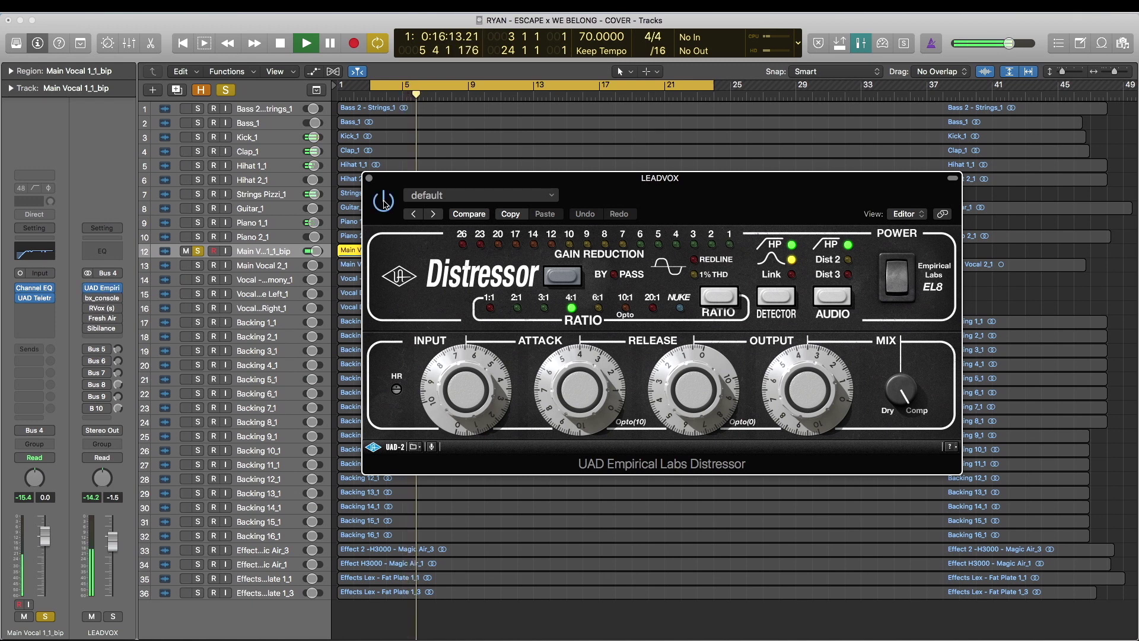
pyautogui.moveTo(468, 178); pyautogui.dragTo(507, 299)
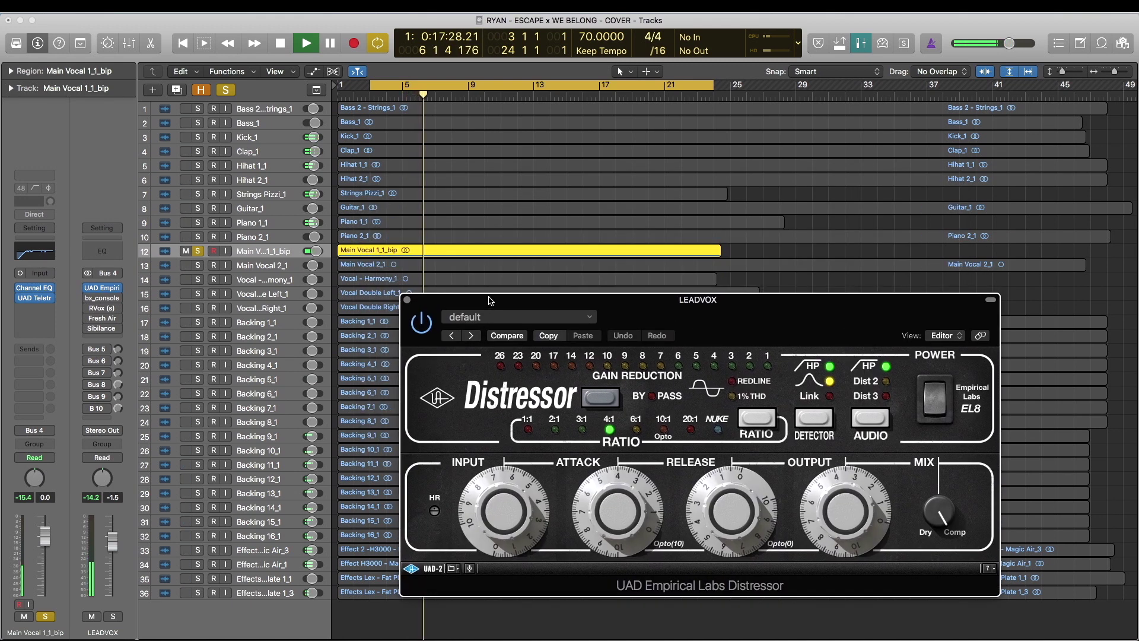
# Step: Enlarge the track display and move the cycle start to bar 7, then stop playback and close the Distressor
pyautogui.click(1023, 76)
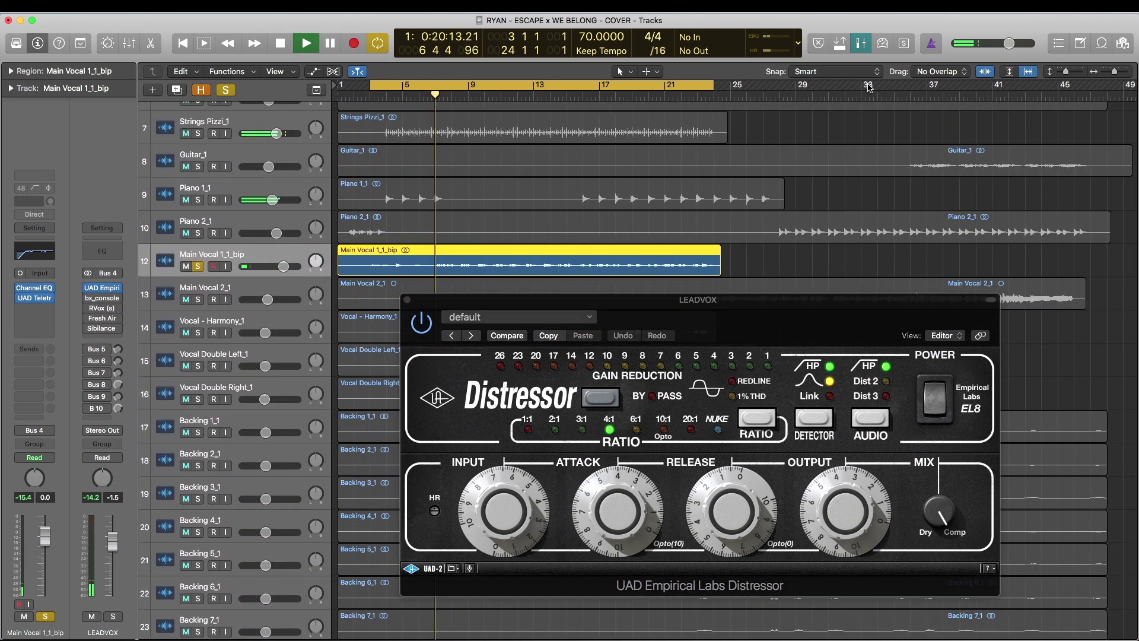
pyautogui.moveTo(370, 85); pyautogui.dragTo(434, 85)
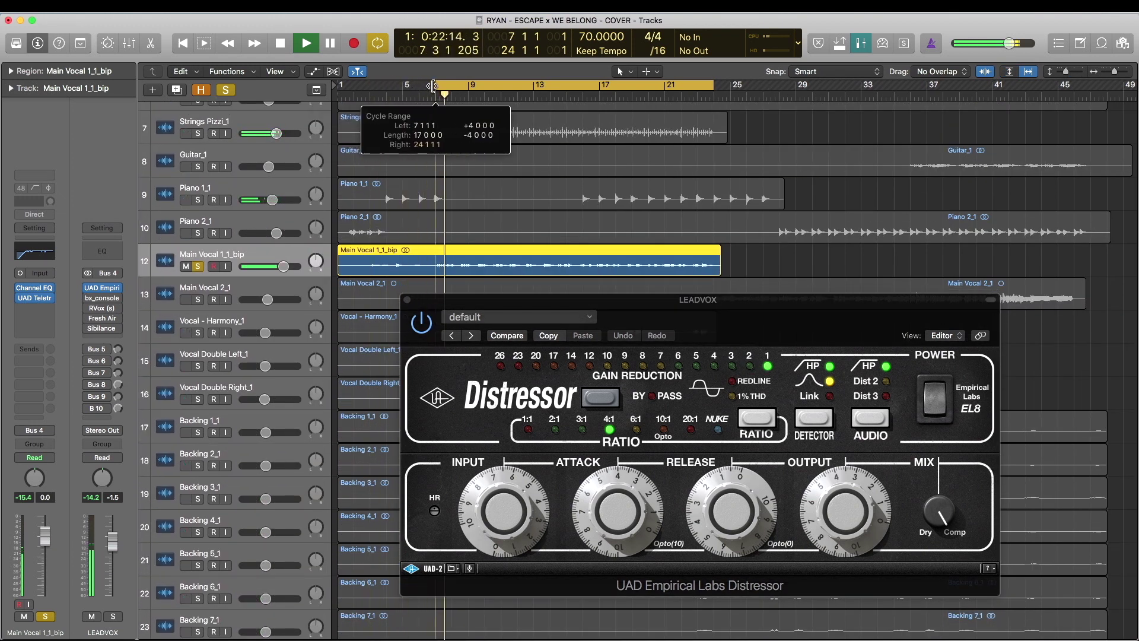
pyautogui.moveTo(717, 331); pyautogui.dragTo(719, 292)
pyautogui.press('space')
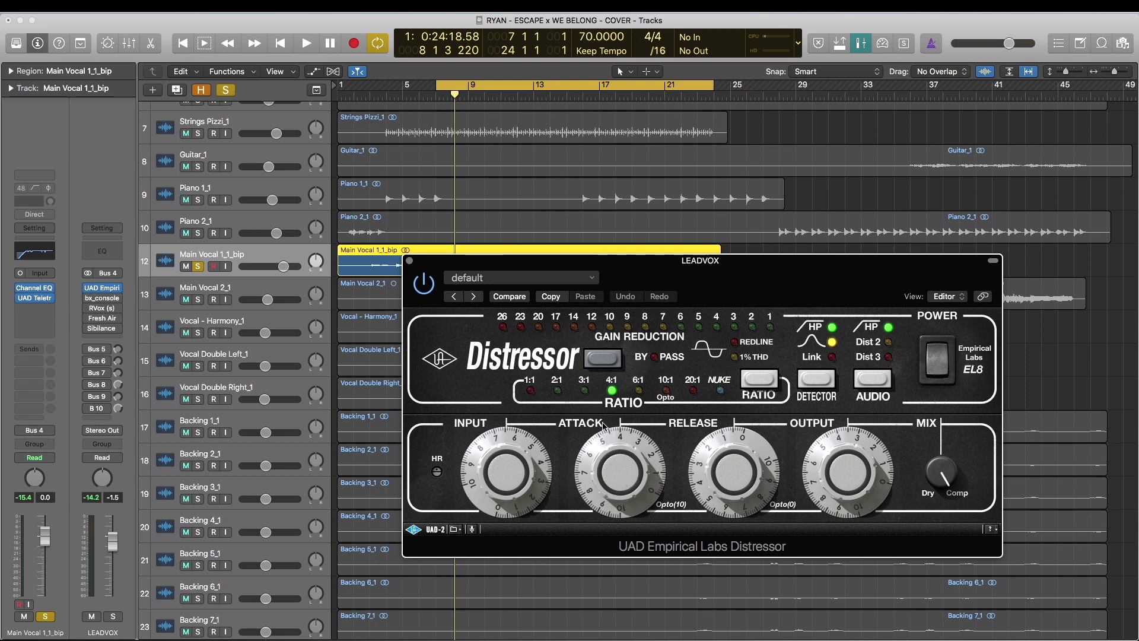
pyautogui.click(409, 261)
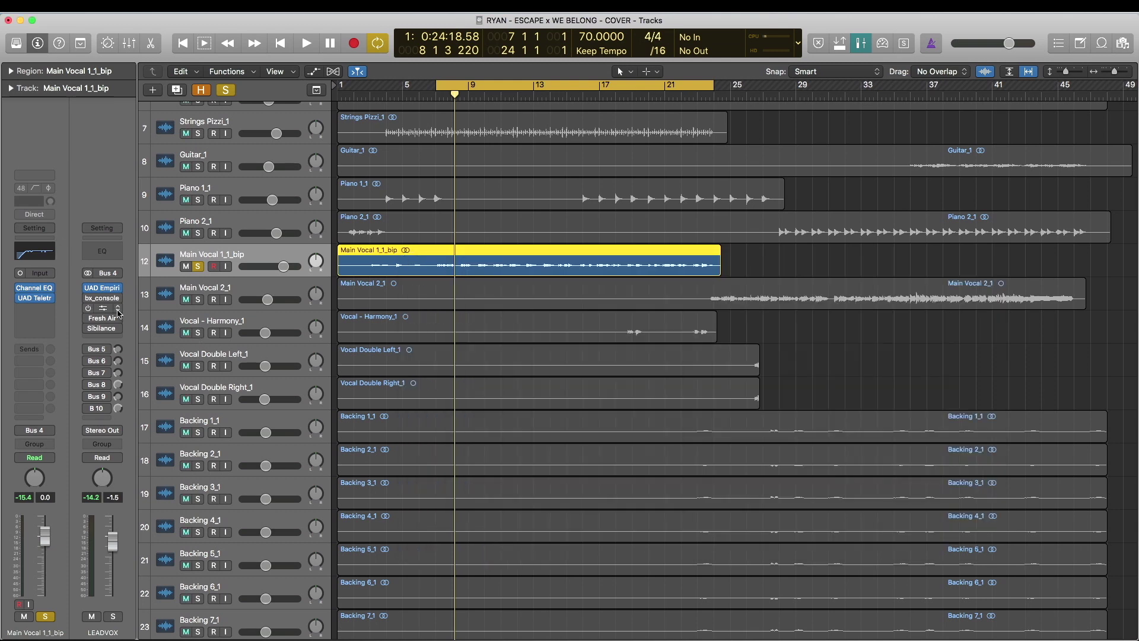
# Step: Enable bx_console Focusrite SC on the LEADVOX channel and examine its filters and HF, HMF, LMF and LF bands
pyautogui.click(101, 299)
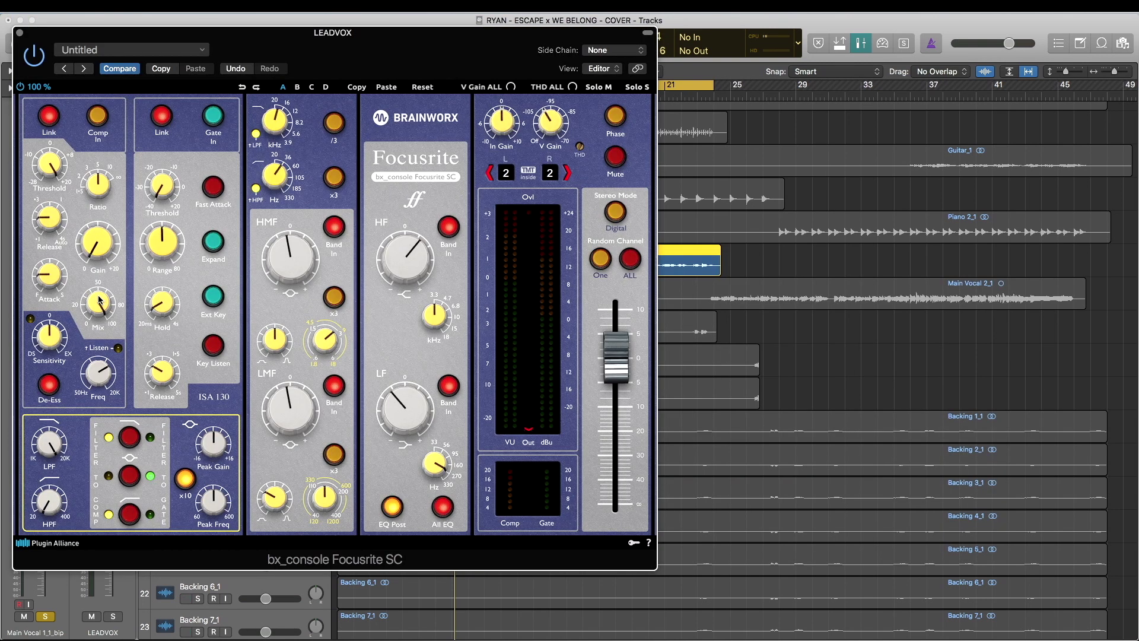
pyautogui.moveTo(414, 63); pyautogui.dragTo(607, 61)
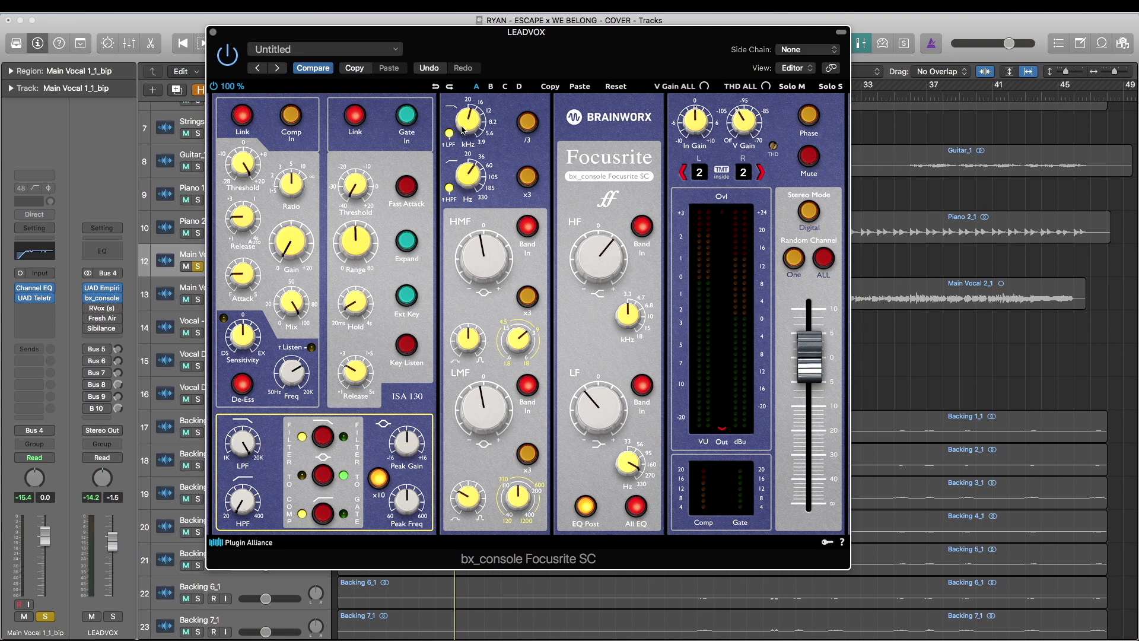
pyautogui.moveTo(468, 122)
pyautogui.moveTo(34, 291)
pyautogui.moveTo(641, 311)
pyautogui.moveTo(648, 326); pyautogui.dragTo(639, 272)
pyautogui.moveTo(487, 259)
pyautogui.moveTo(482, 405)
pyautogui.moveTo(517, 494)
pyautogui.moveTo(599, 407)
pyautogui.click(213, 32)
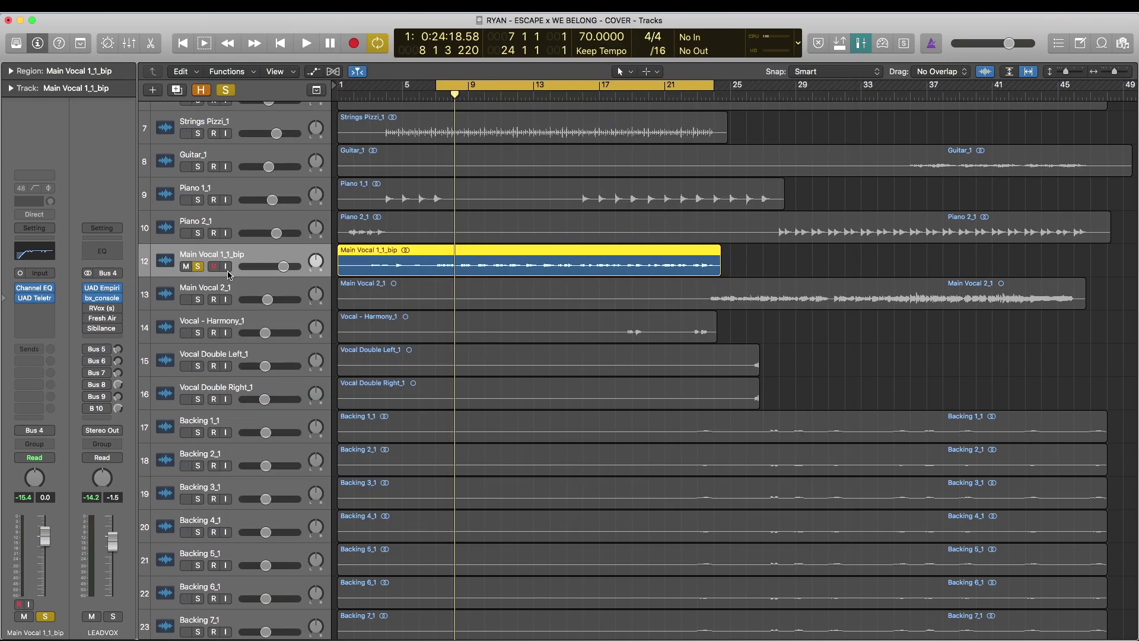
# Step: Play the soloed main vocal to audition the bx_console processing, and stop playback
pyautogui.press('space')
pyautogui.moveTo(92, 301)
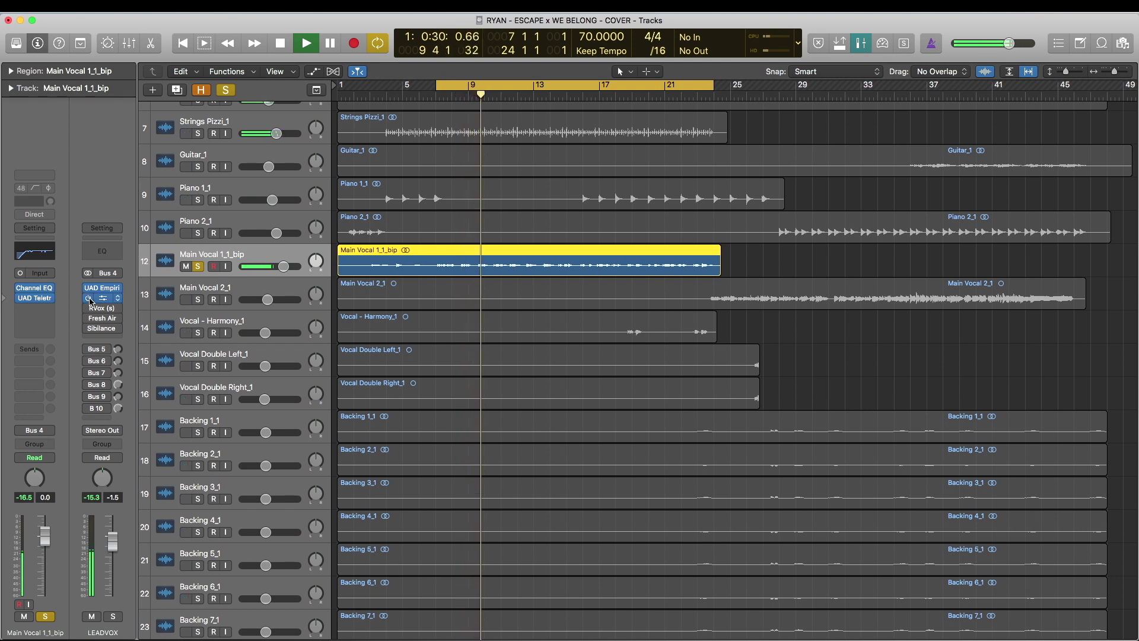
pyautogui.press('space')
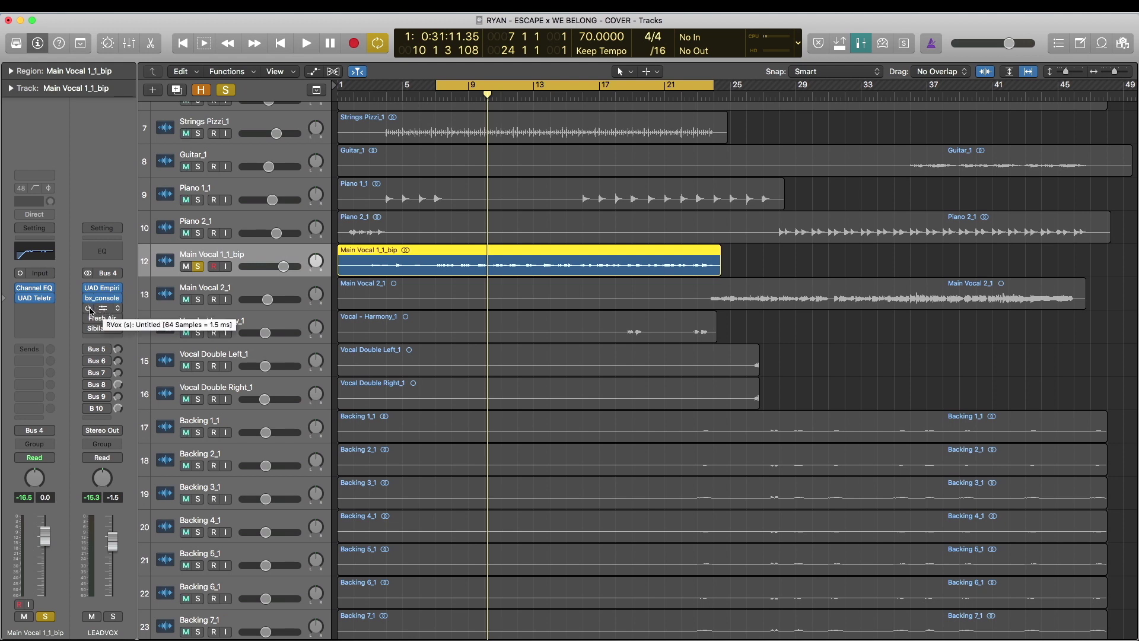
# Step: Enable RVox on the LEADVOX channel, review its gate, compression and gain, and audition the vocal through it
pyautogui.click(103, 309)
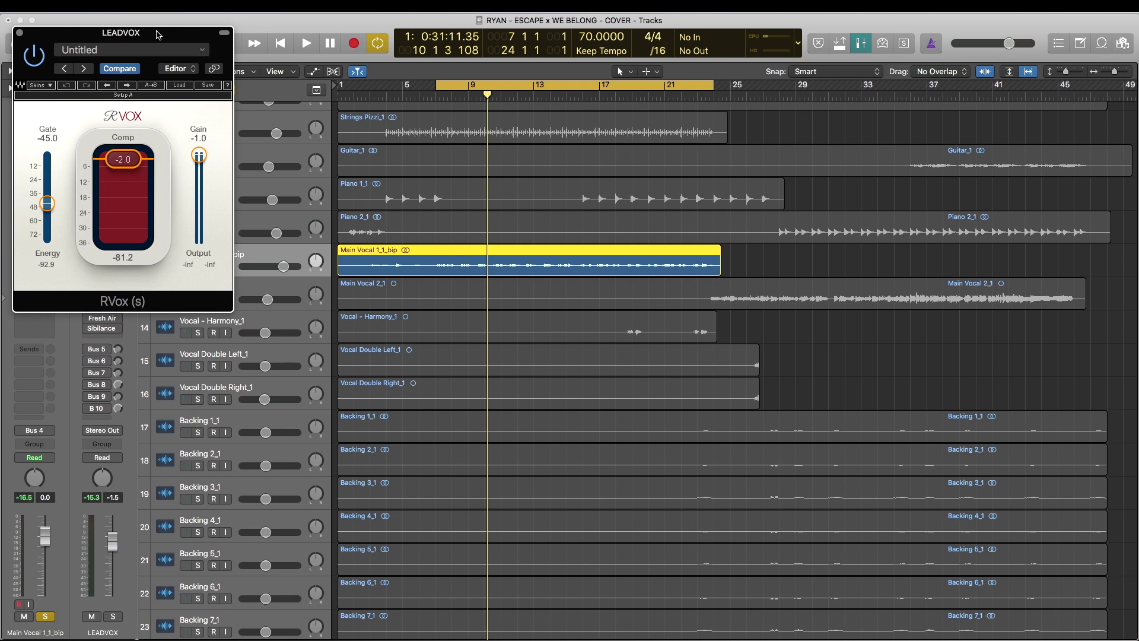
pyautogui.moveTo(159, 34); pyautogui.dragTo(411, 184)
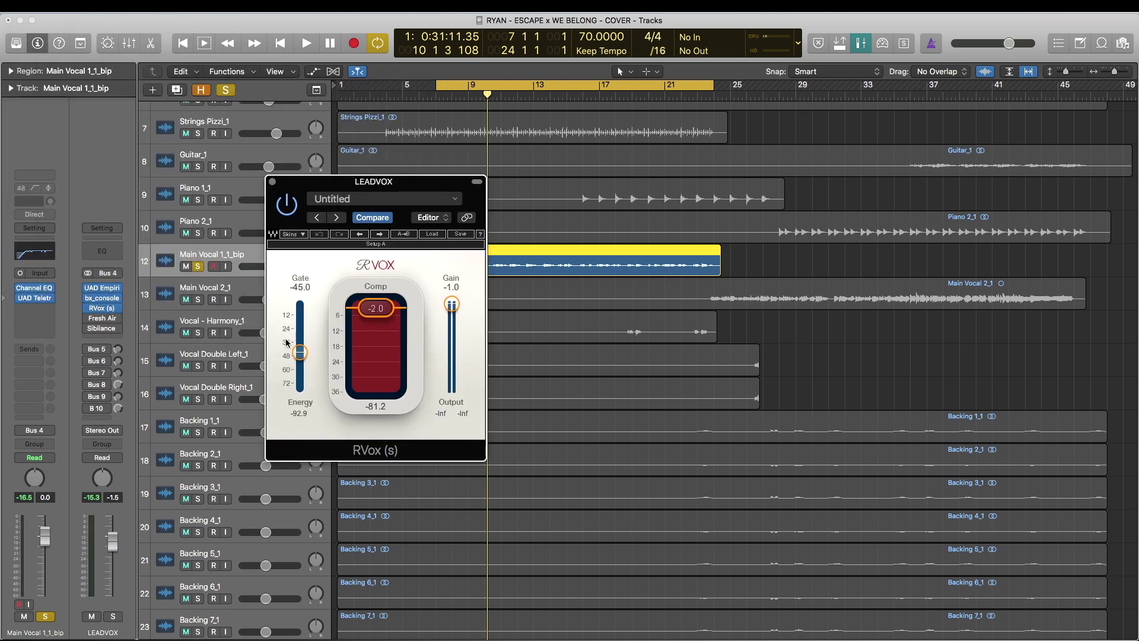
pyautogui.moveTo(385, 184); pyautogui.dragTo(667, 181)
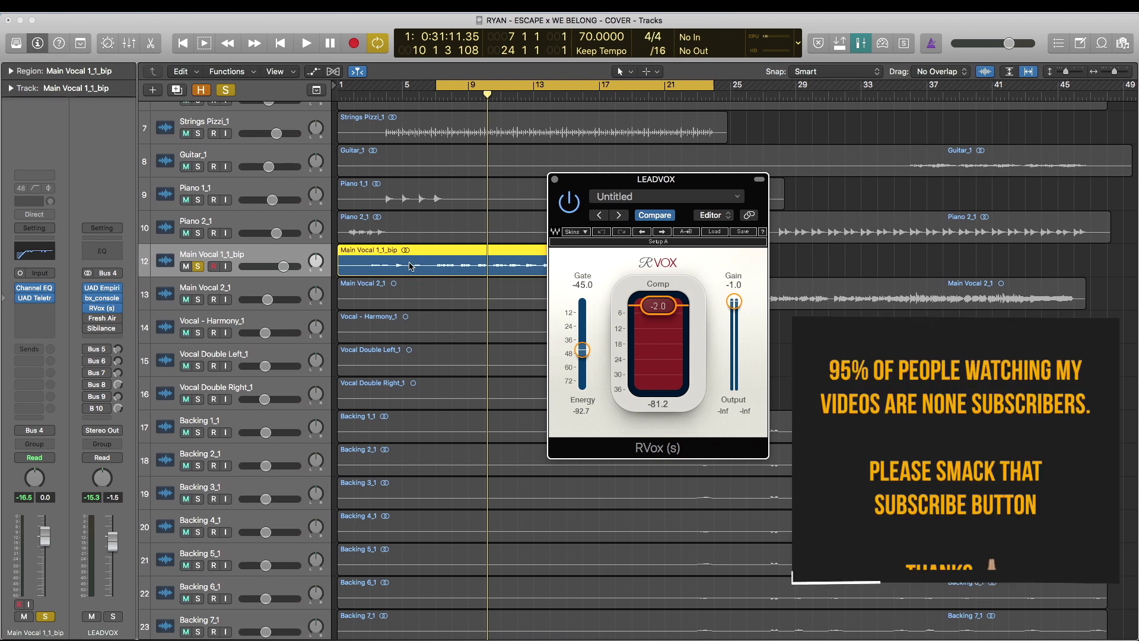
pyautogui.press('space')
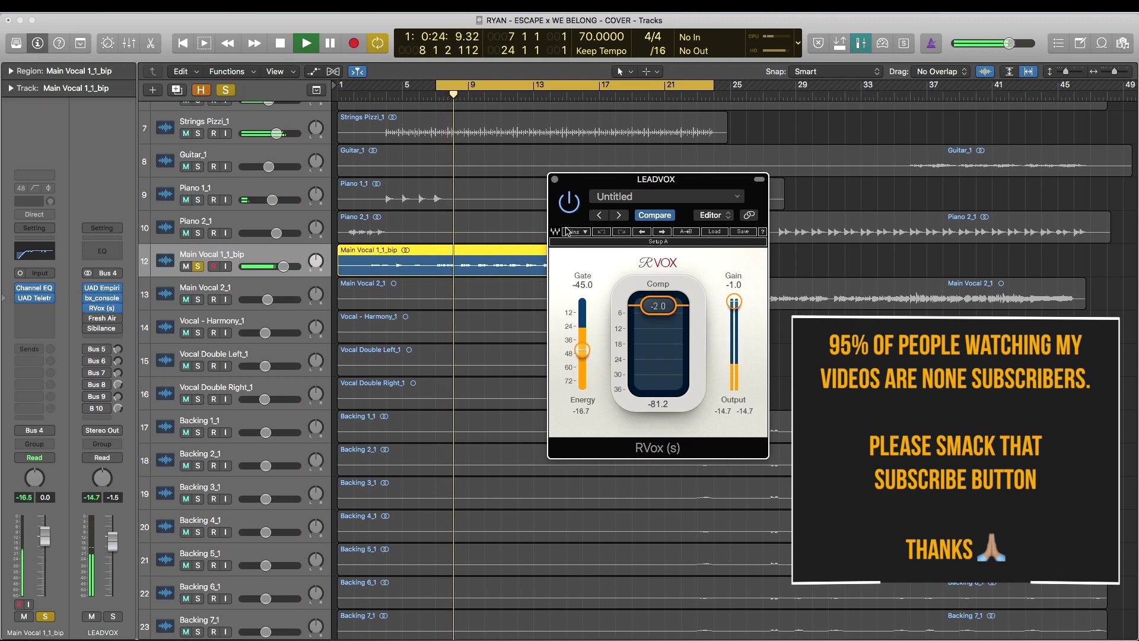
pyautogui.click(556, 180)
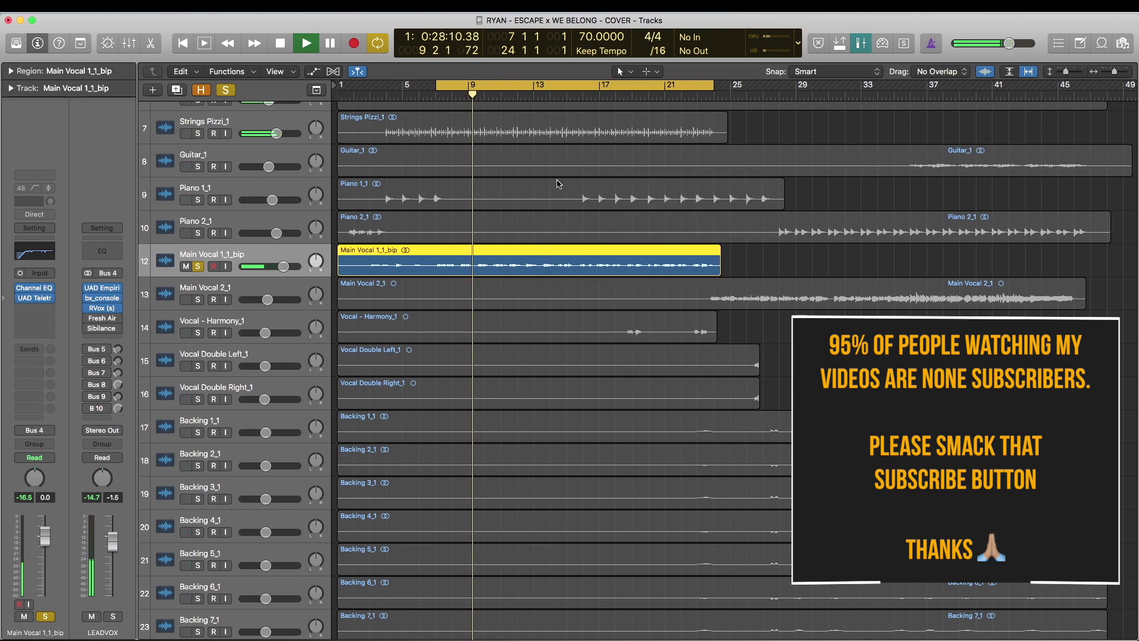
pyautogui.press('space')
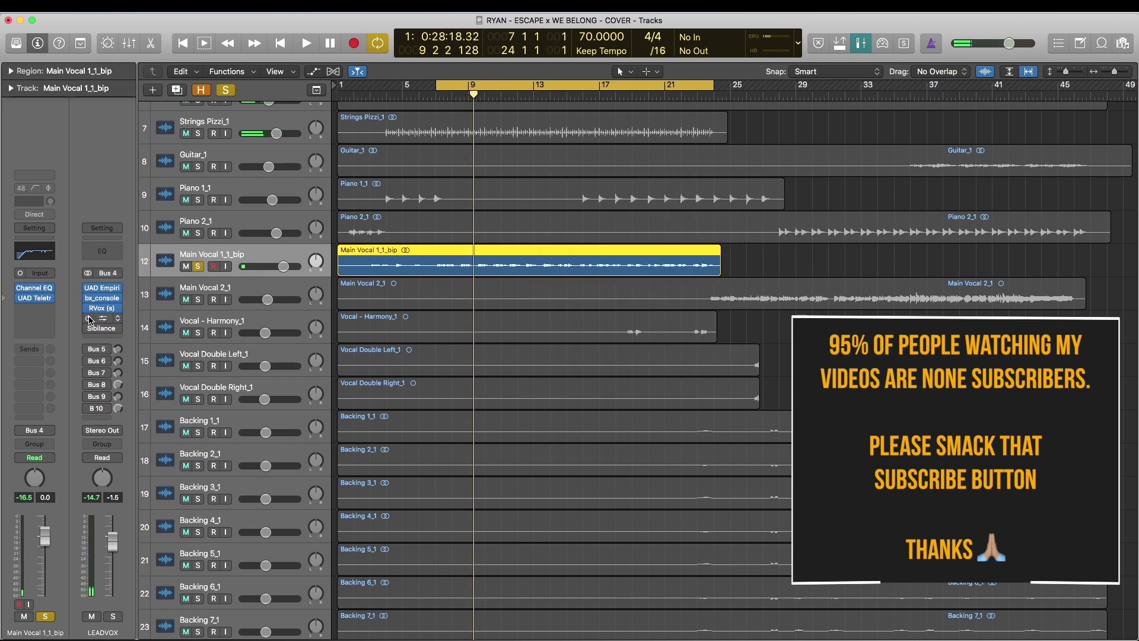
# Step: Enable Fresh Air on the LEADVOX channel and play the vocal, comparing the plug-in bypassed and active
pyautogui.click(103, 319)
pyautogui.moveTo(296, 49); pyautogui.dragTo(558, 82)
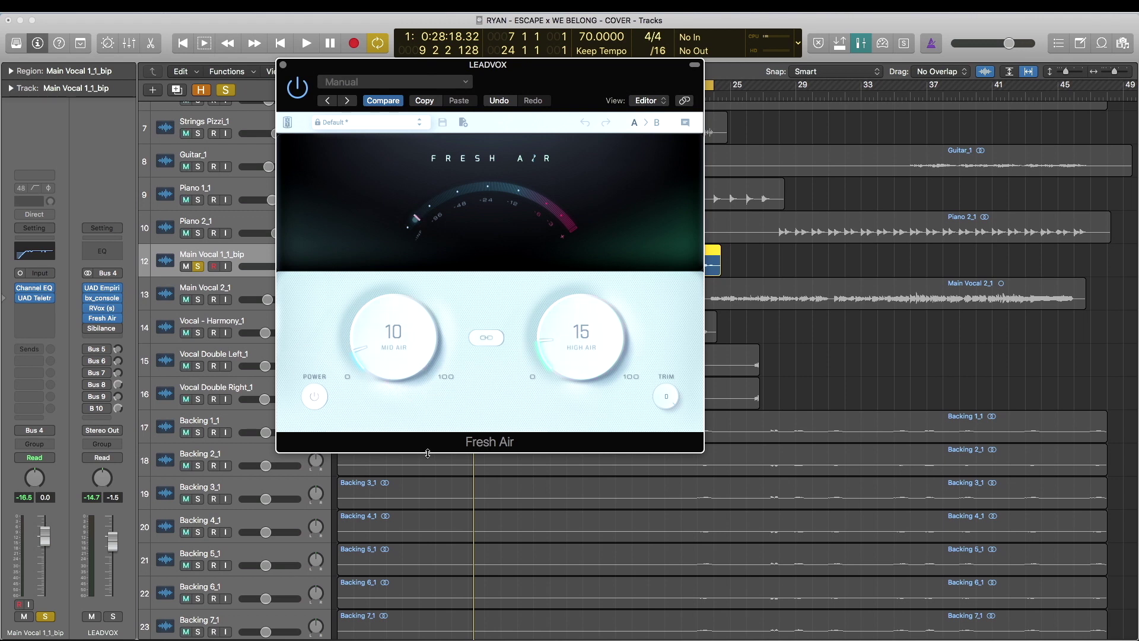
pyautogui.press('space')
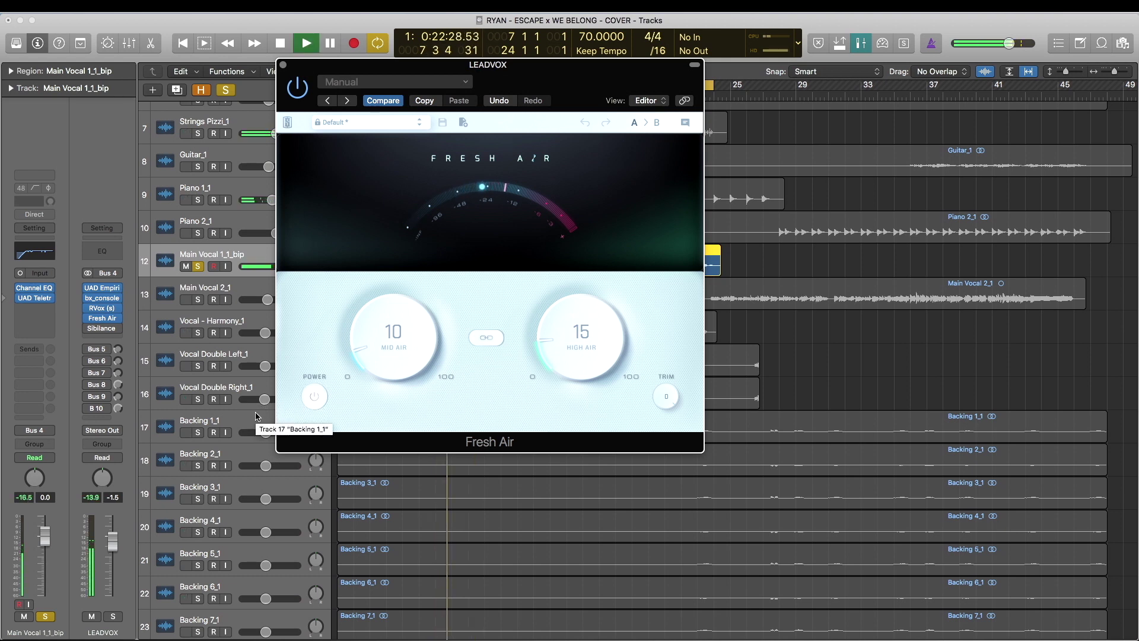
pyautogui.click(298, 89)
pyautogui.click(298, 89)
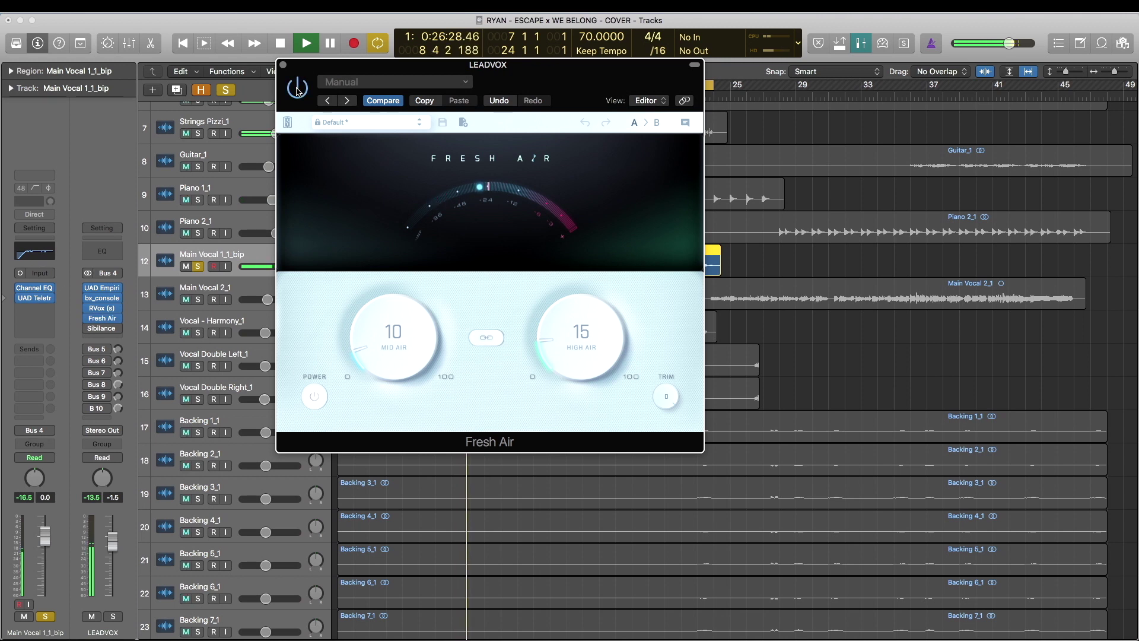
pyautogui.press('space')
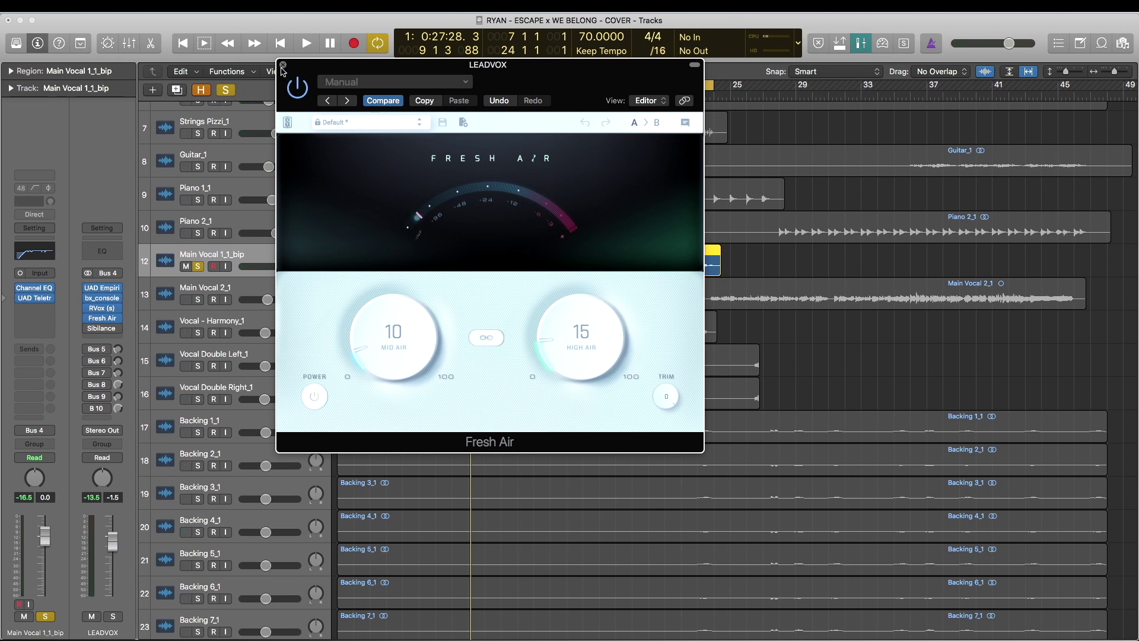
pyautogui.click(283, 65)
# Step: Enable the Sibilance de-esser on the LEADVOX channel, audition the vocal through it and close the plug-in
pyautogui.click(101, 328)
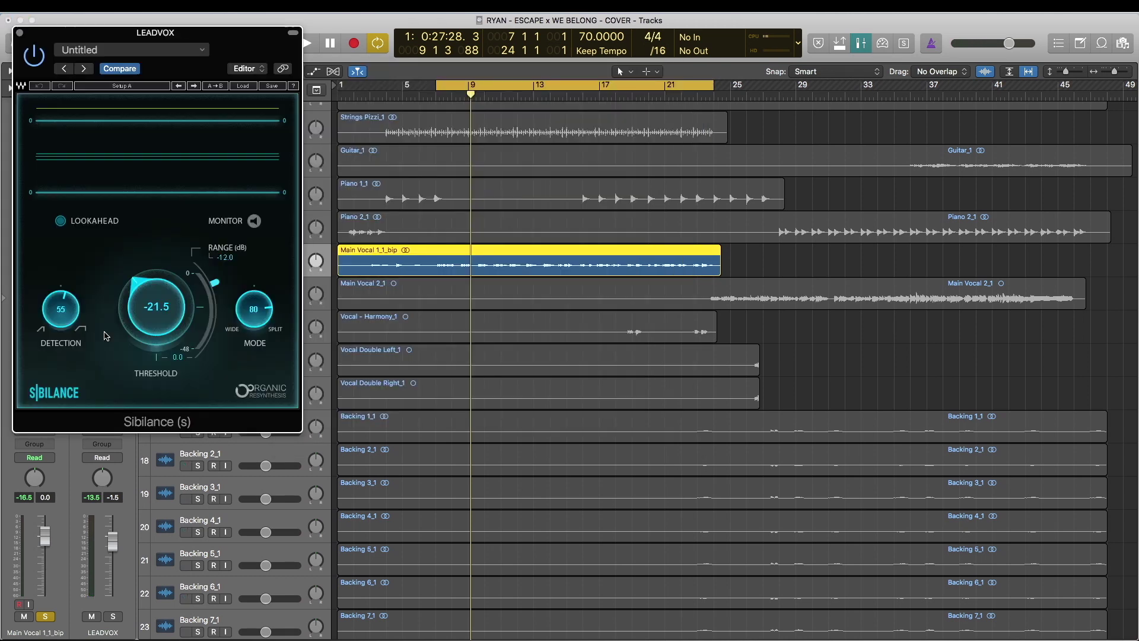
pyautogui.moveTo(218, 37); pyautogui.dragTo(485, 62)
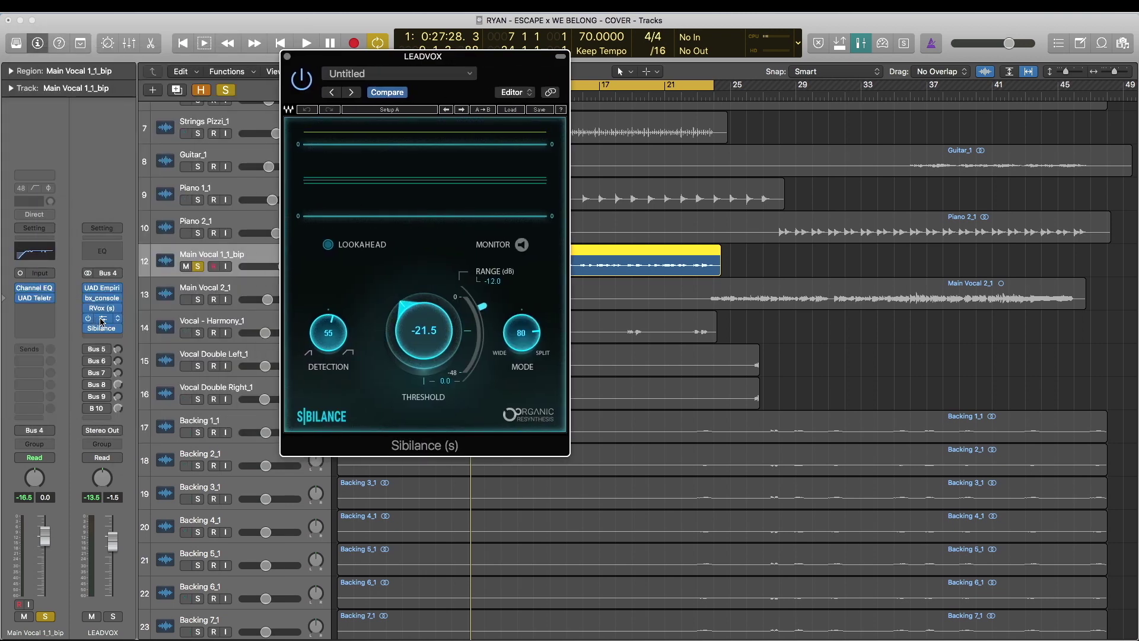
pyautogui.press('space')
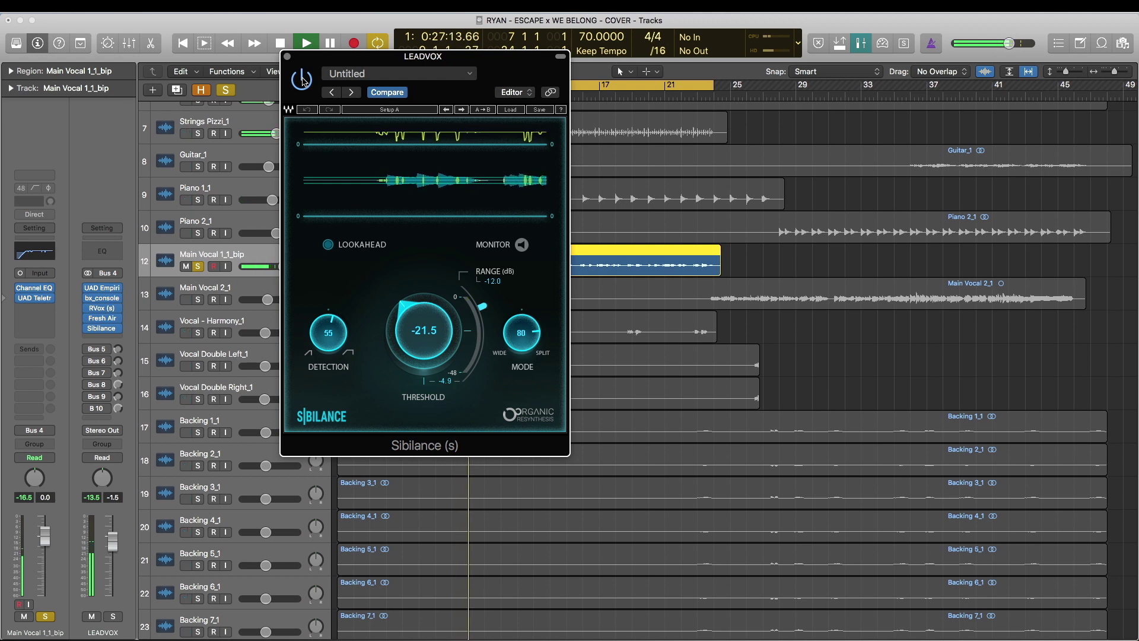
pyautogui.press('space')
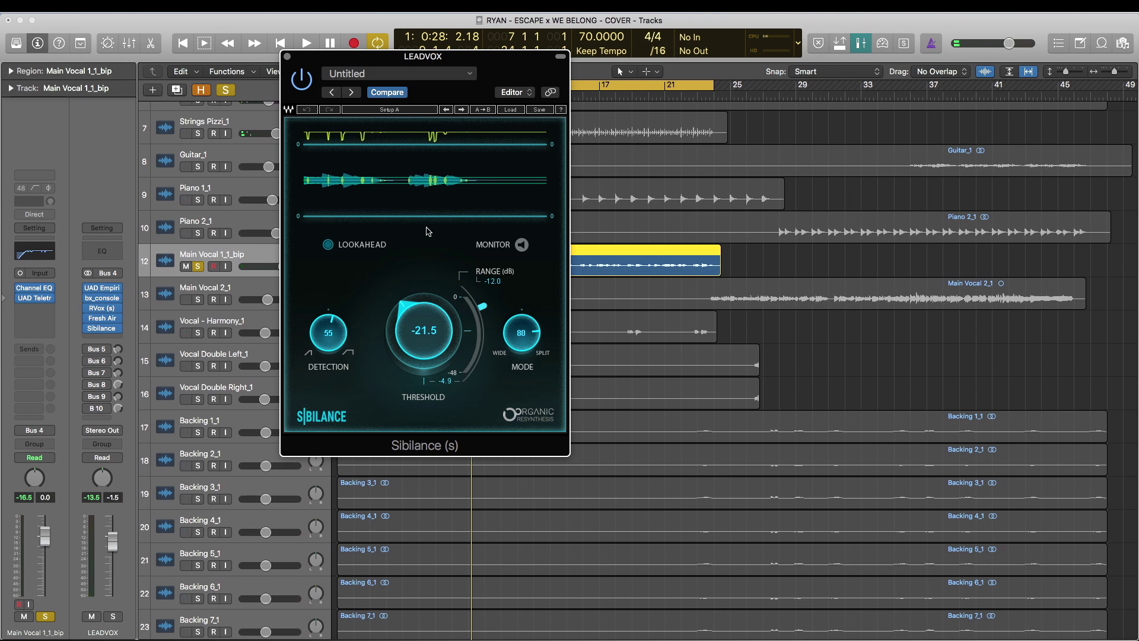
pyautogui.click(288, 57)
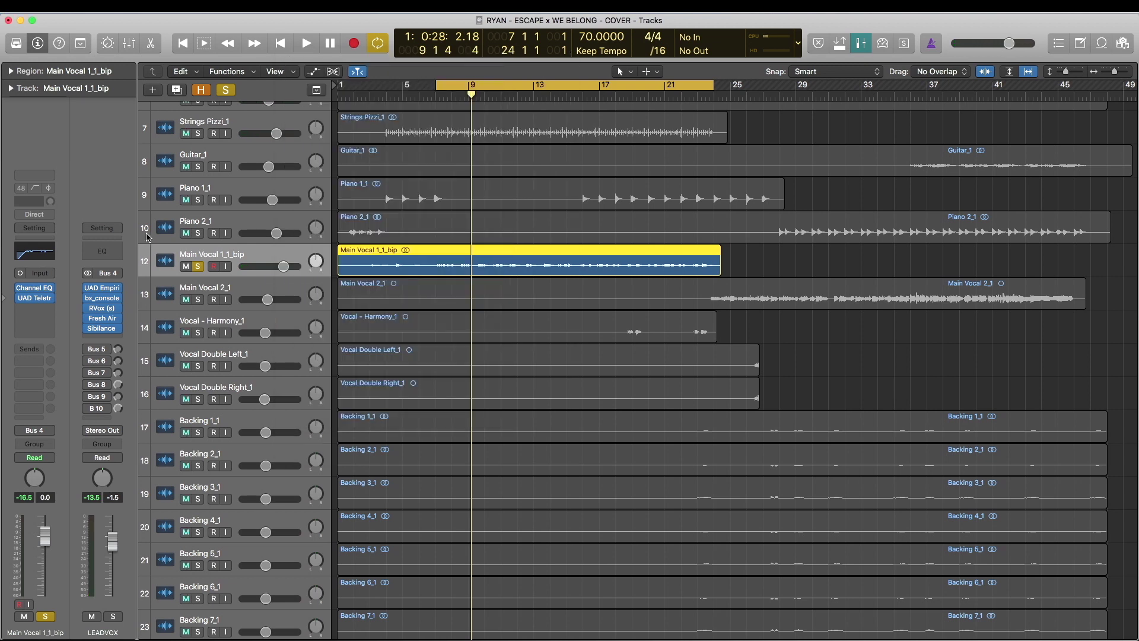
# Step: Enable the Bus 5 send on the LEADVOX channel and show the aux channels in the Mixer
pyautogui.click(98, 351)
pyautogui.click(93, 354)
pyautogui.click(128, 43)
pyautogui.hscroll(5, 839, 377)
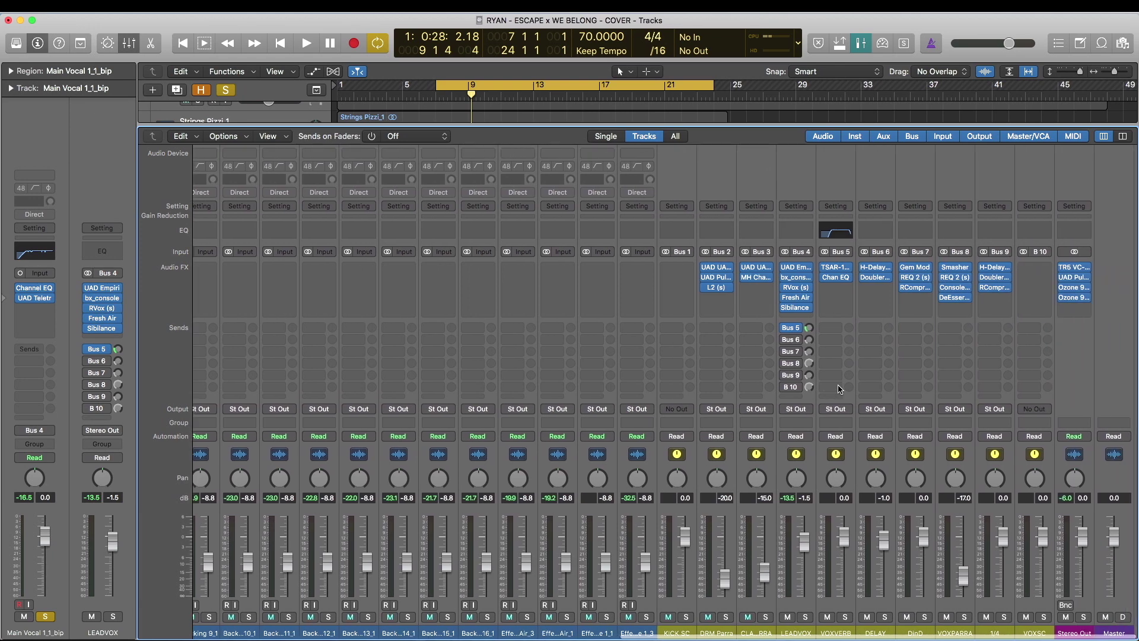
# Step: Select the VOXVERB channel, open its TSAR-1R Reverb and review the low and high cuts in its Channel EQ
pyautogui.click(847, 636)
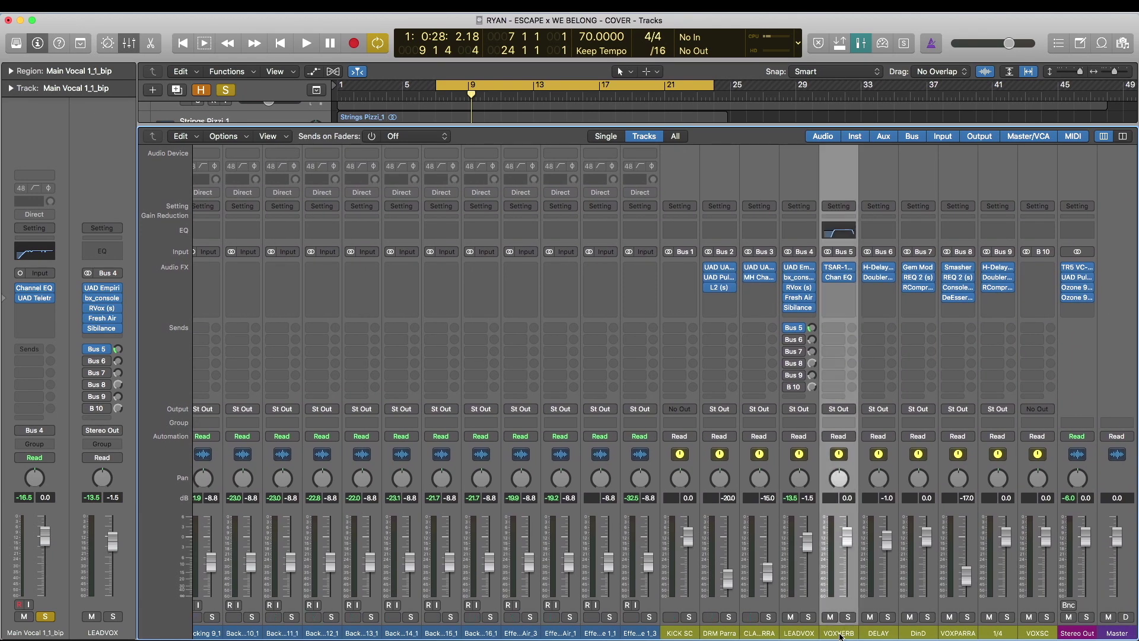
pyautogui.click(838, 275)
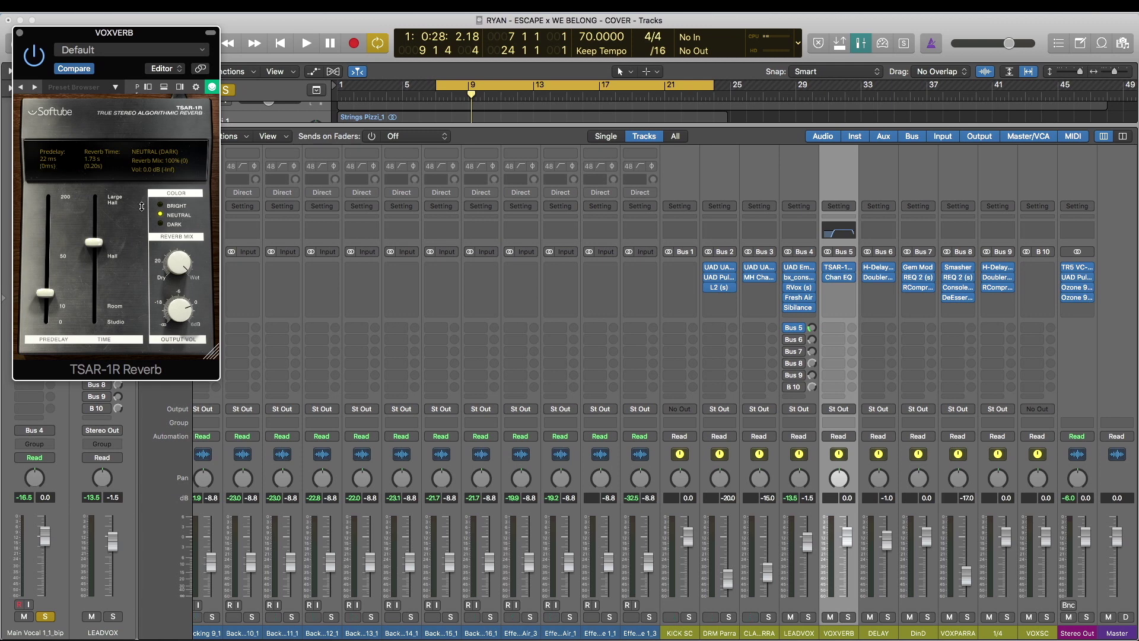
pyautogui.click(836, 281)
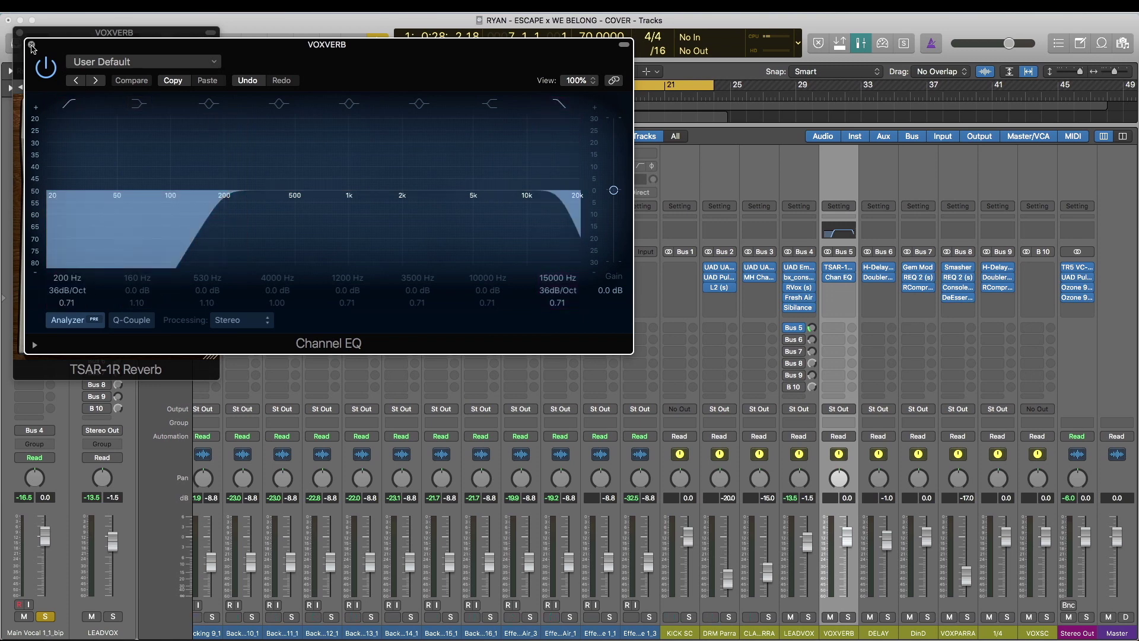
pyautogui.click(32, 46)
# Step: Reveal the TSAR-1R Reverb's level meters and its headroom, high-pass and phase settings, then close the plug-in
pyautogui.moveTo(43, 35); pyautogui.dragTo(349, 54)
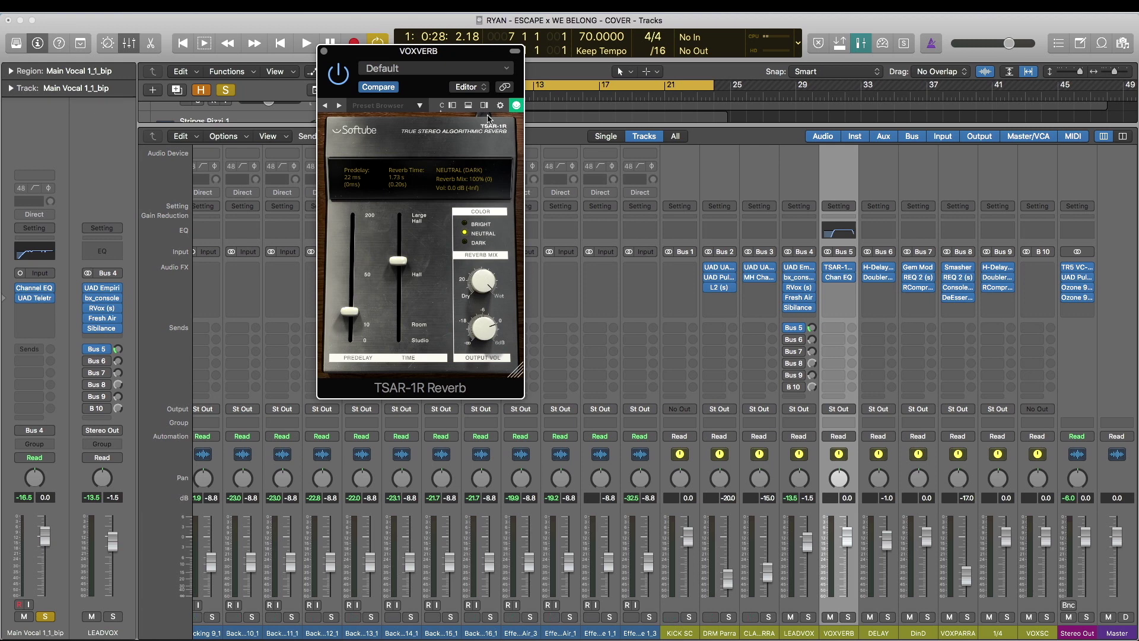
pyautogui.click(454, 106)
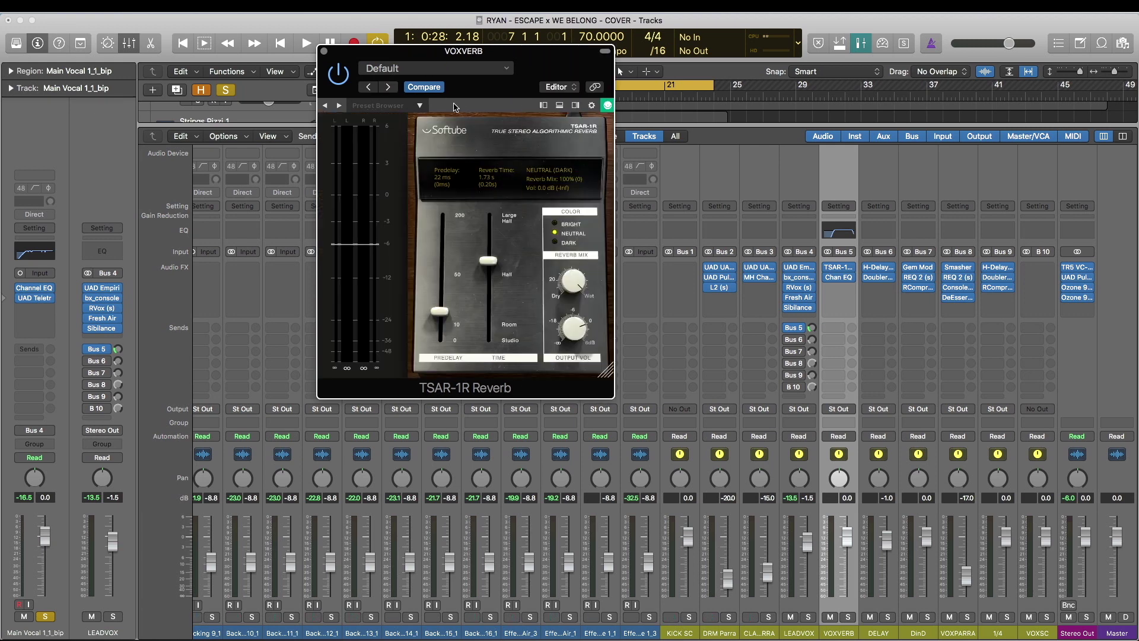
pyautogui.click(559, 105)
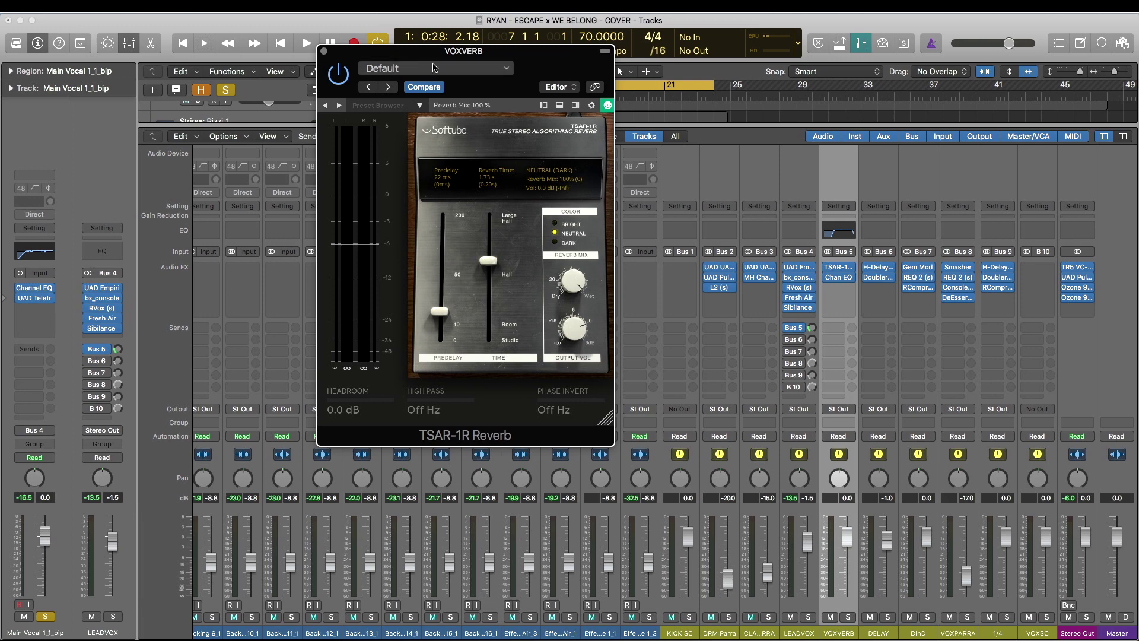
pyautogui.click(324, 54)
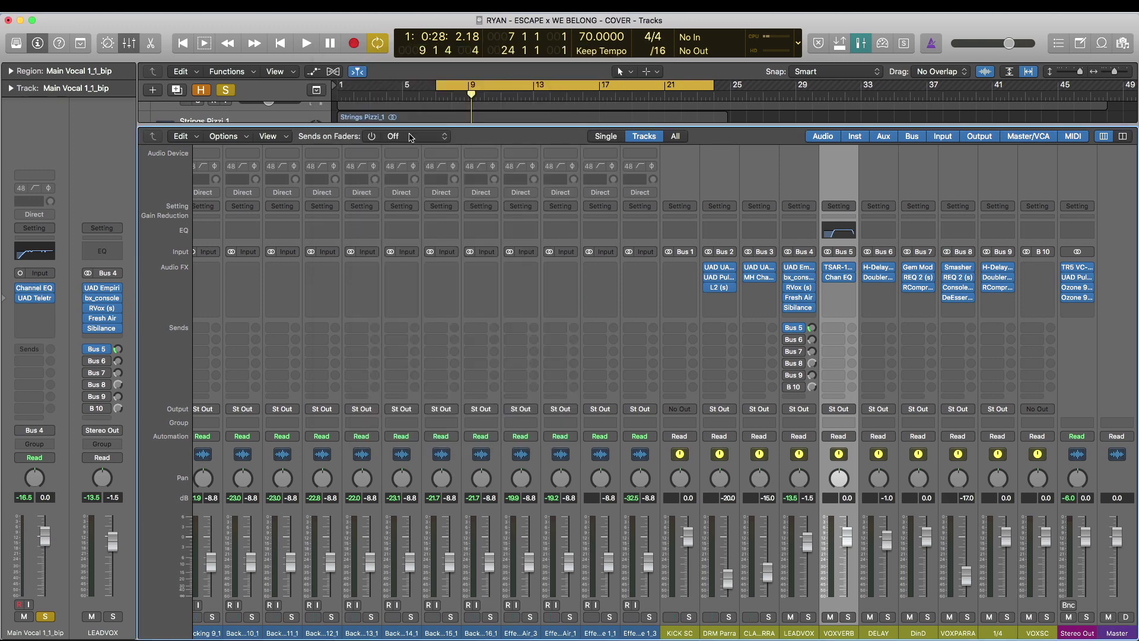
# Step: Audition the vocal through the VOXVERB reverb, then enable the Bus 6 send to DELAY on the LEADVOX channel
pyautogui.click(306, 43)
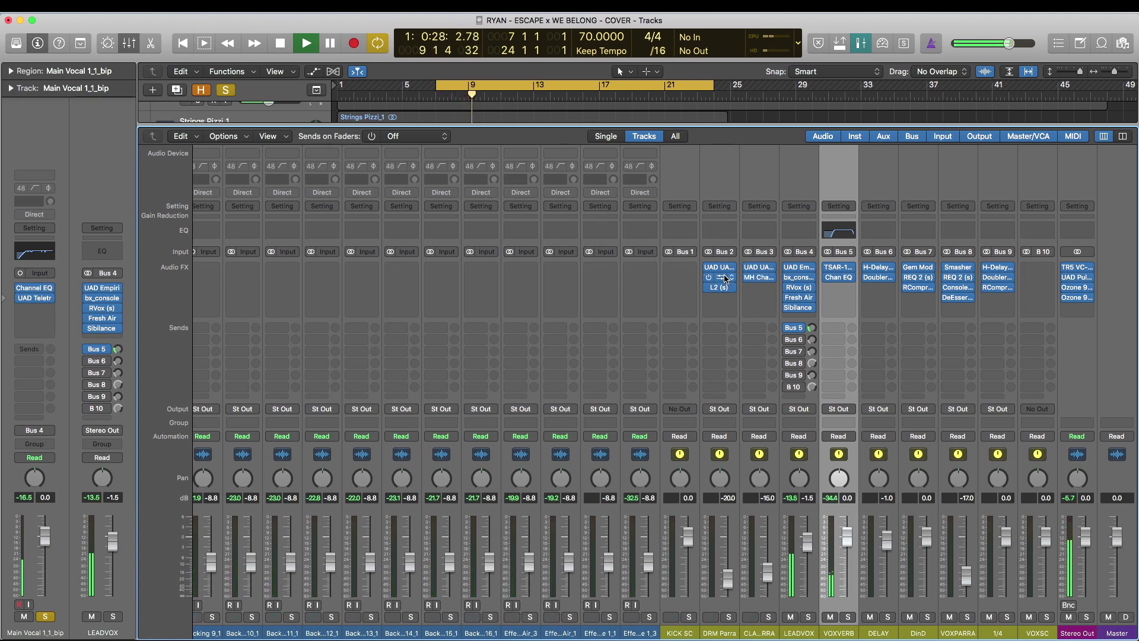
pyautogui.press('space')
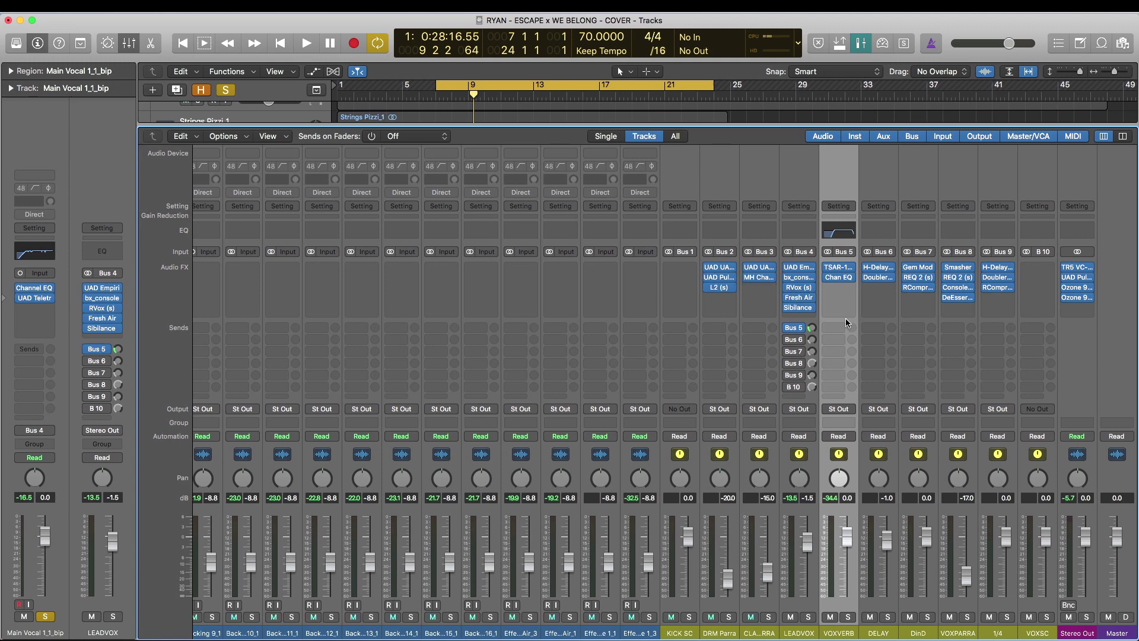
pyautogui.click(791, 344)
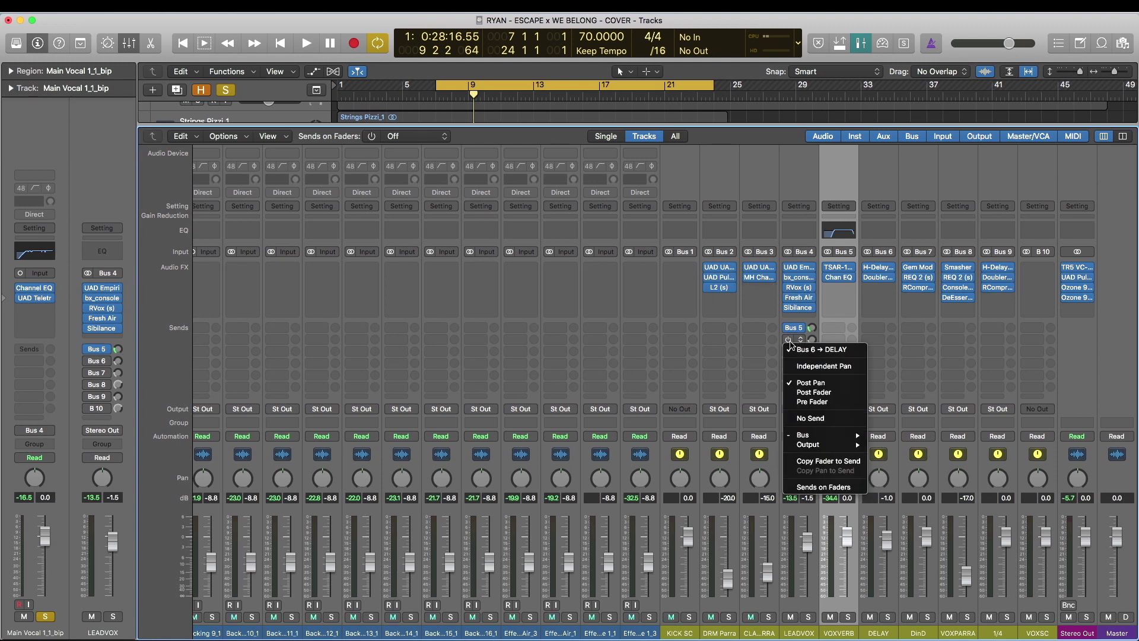
pyautogui.click(824, 316)
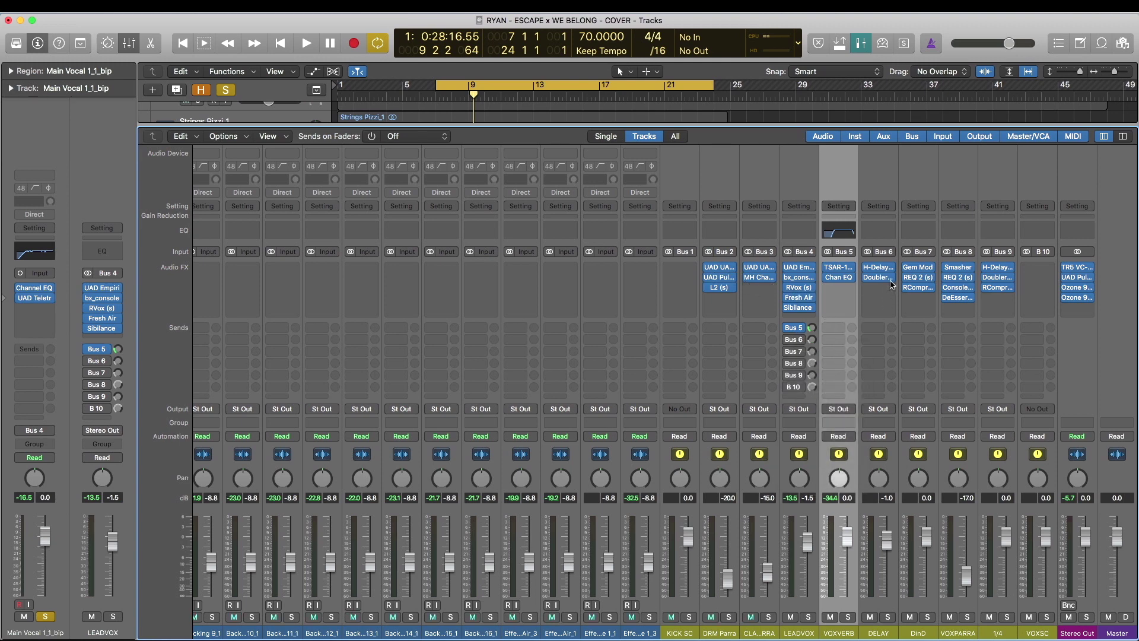
pyautogui.click(787, 340)
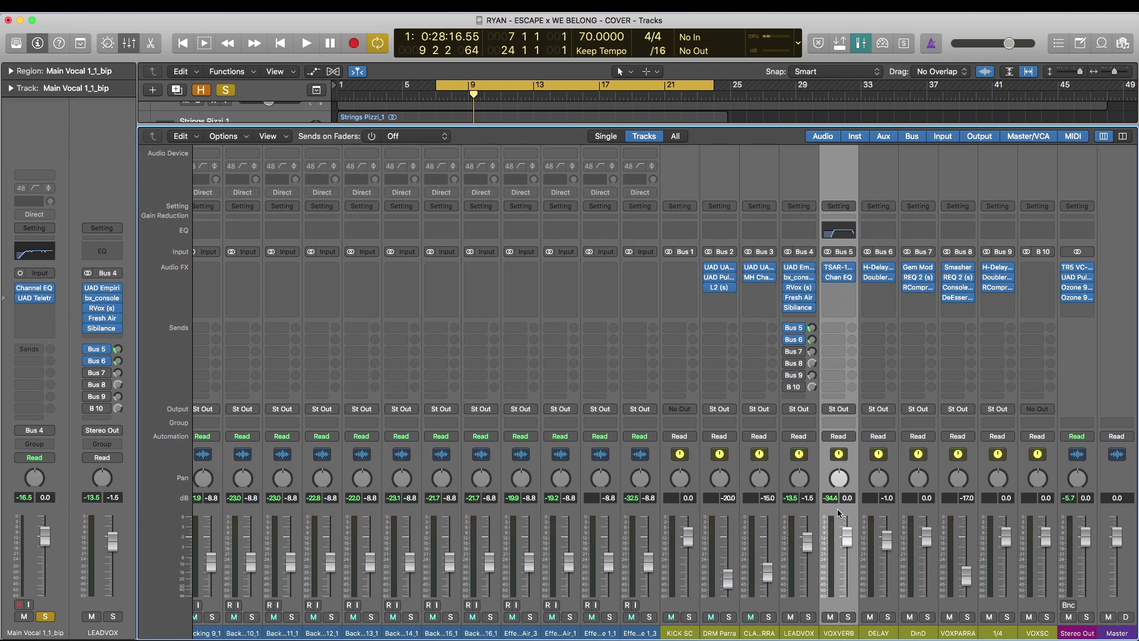
# Step: Solo the DELAY channel to review its H-Delay and Doubler2 plug-ins, then unsolo it and play the vocal with the delay
pyautogui.click(888, 617)
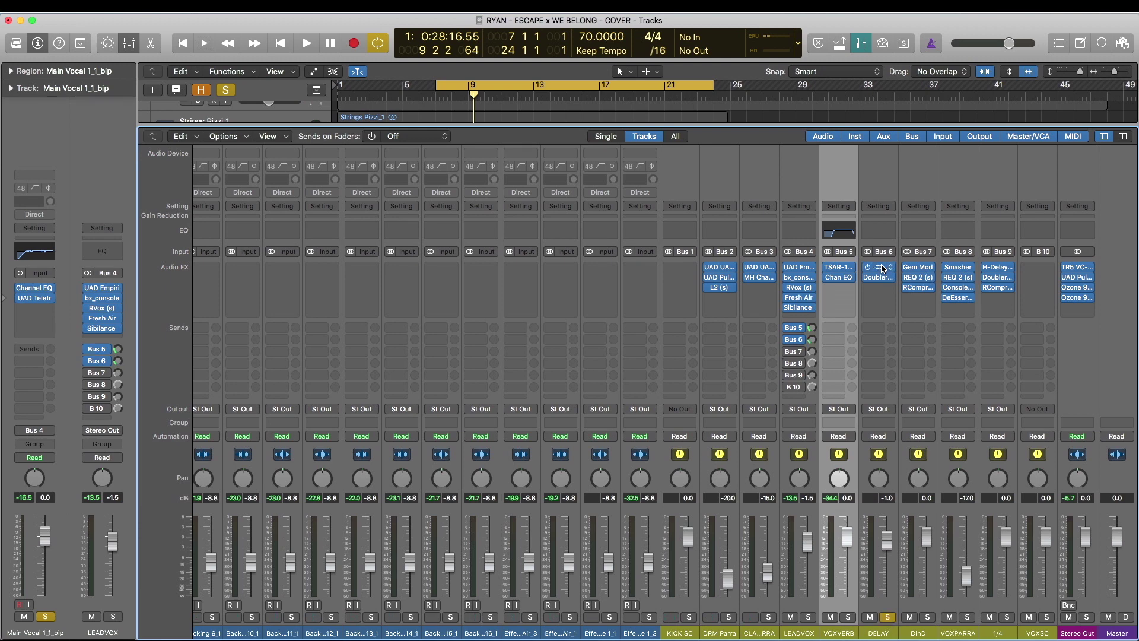
pyautogui.click(882, 268)
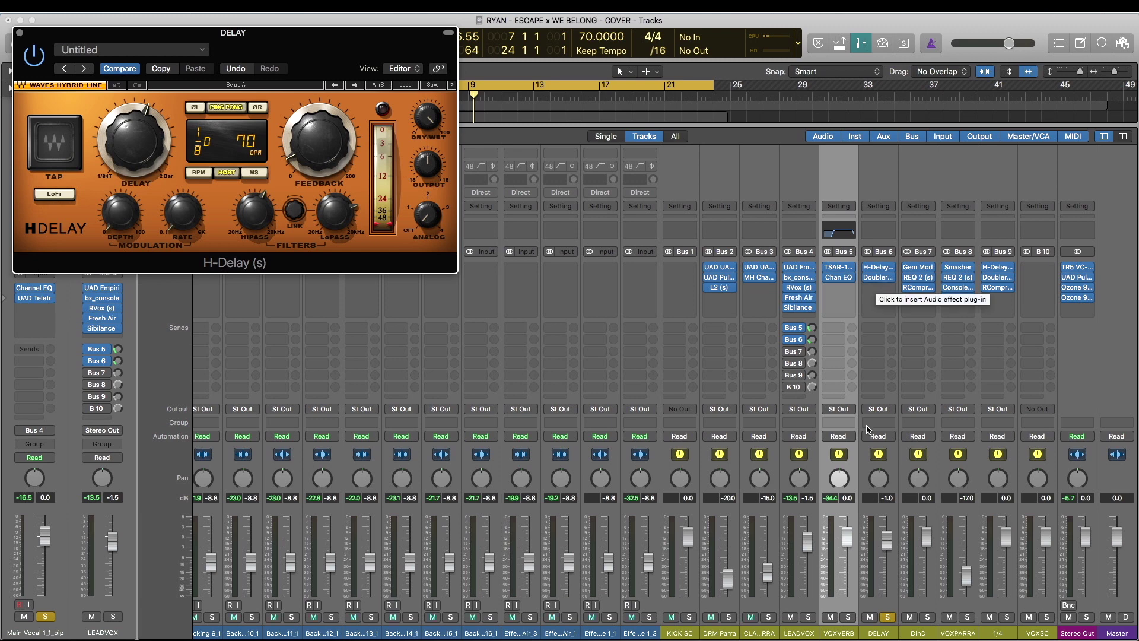
pyautogui.click(880, 279)
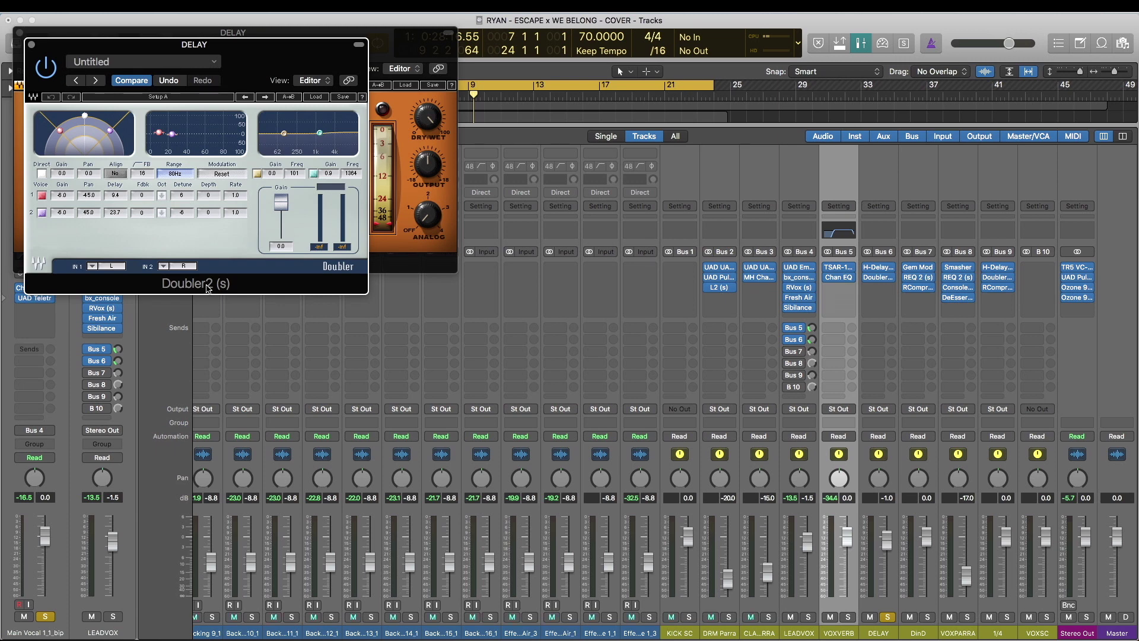
pyautogui.click(887, 617)
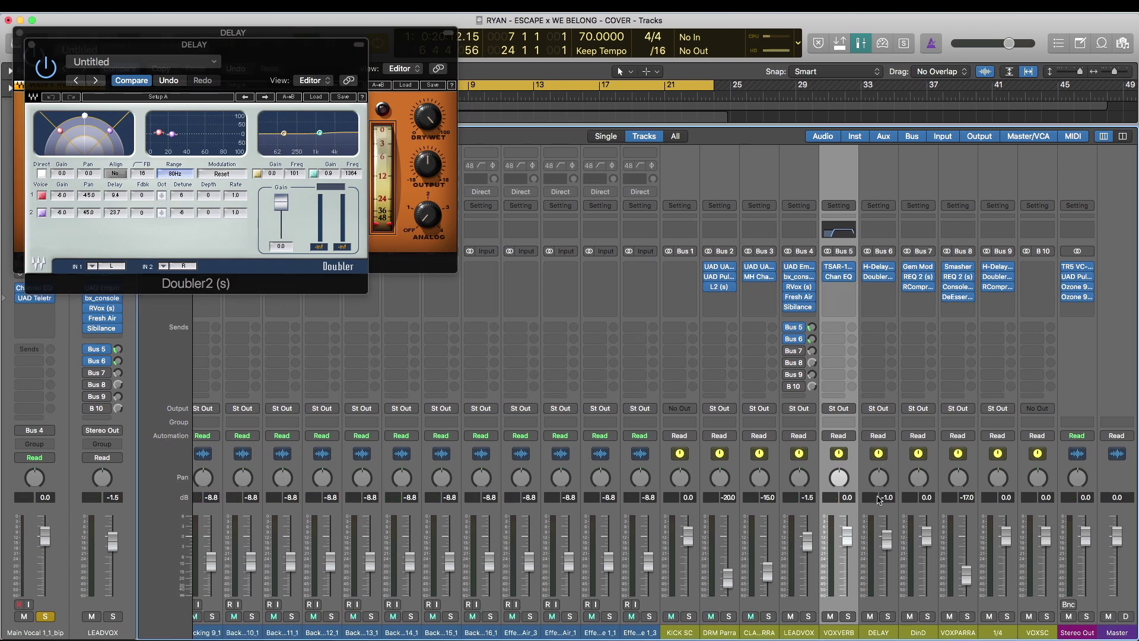
pyautogui.press('space')
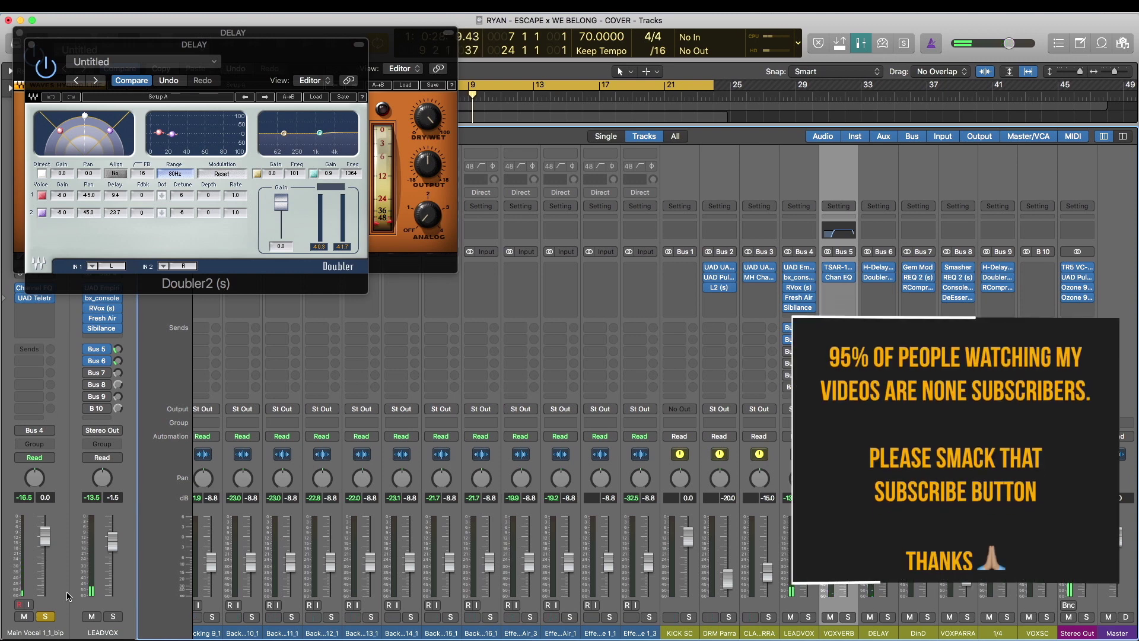
# Step: Turn off the solo on the main vocal track and replace the open DELAY plug-ins with the DinD channel's Gem Mod
pyautogui.click(46, 617)
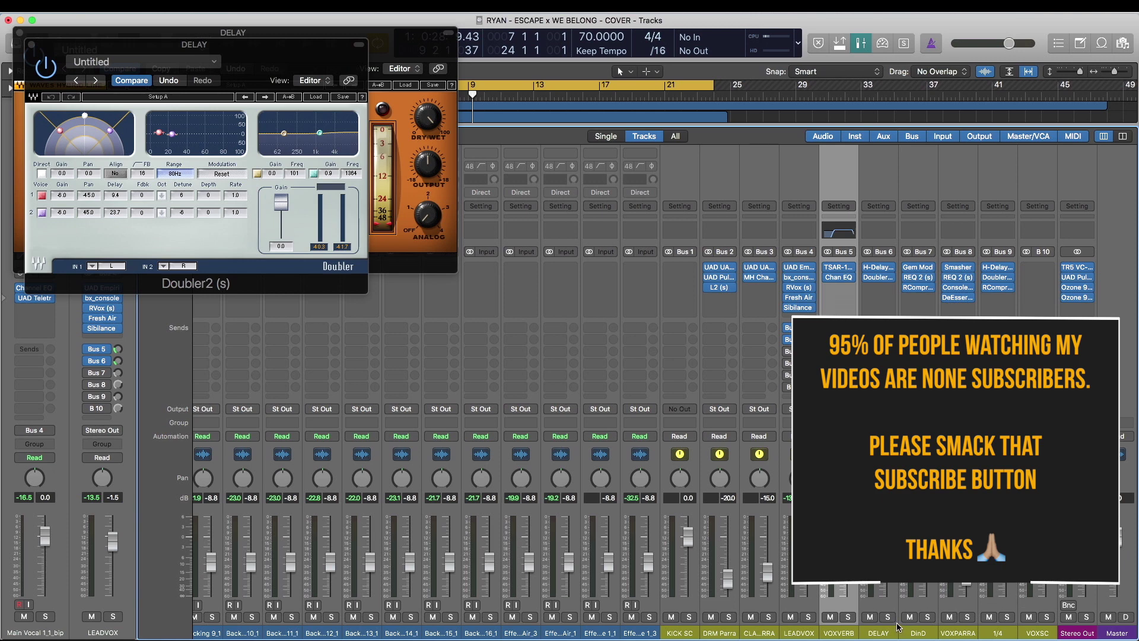
pyautogui.click(923, 634)
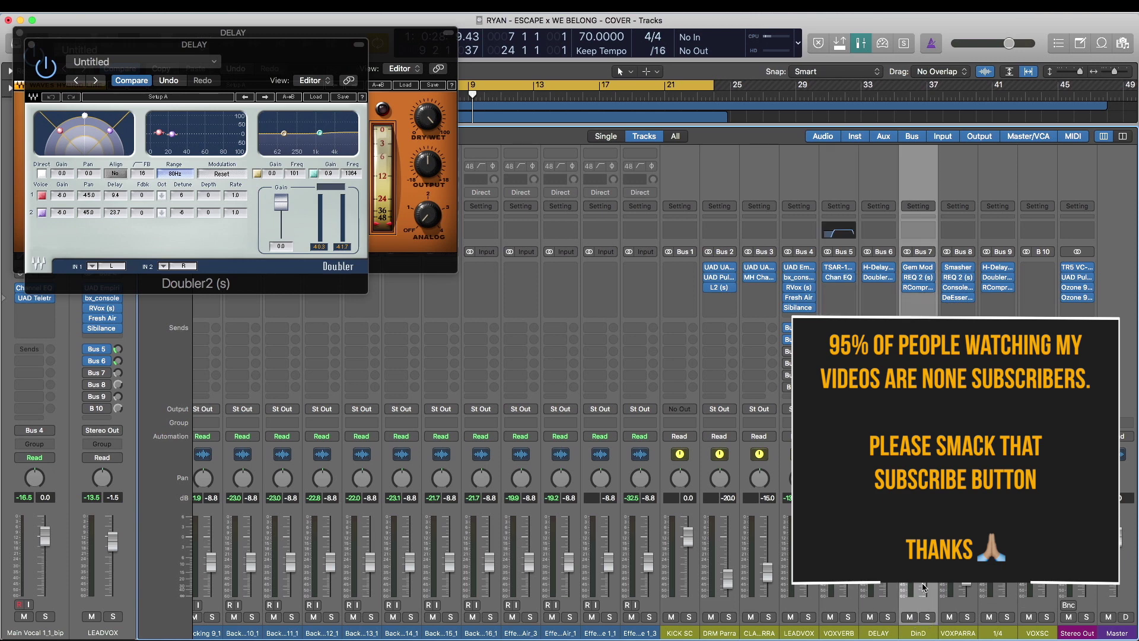
pyautogui.click(918, 268)
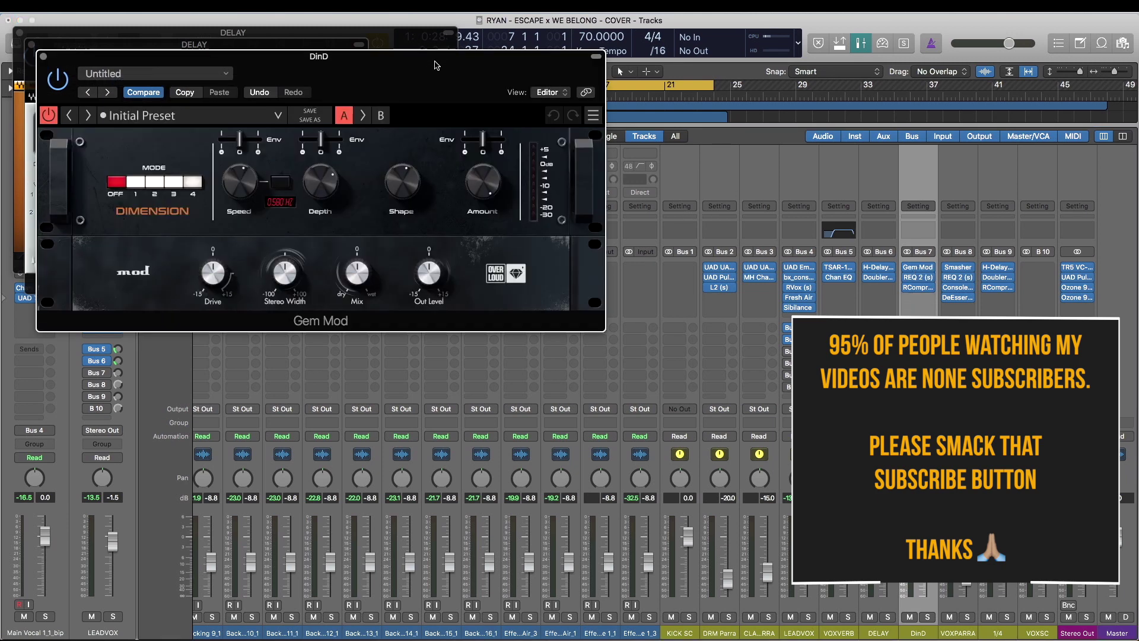
pyautogui.moveTo(435, 62); pyautogui.dragTo(484, 84)
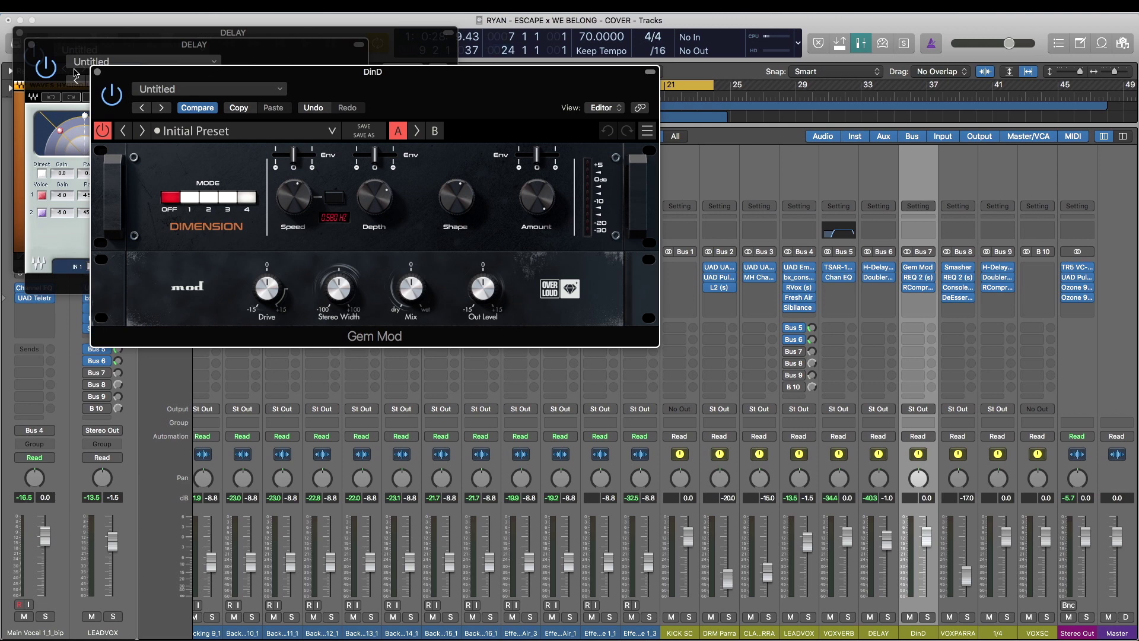
pyautogui.click(32, 45)
pyautogui.click(20, 32)
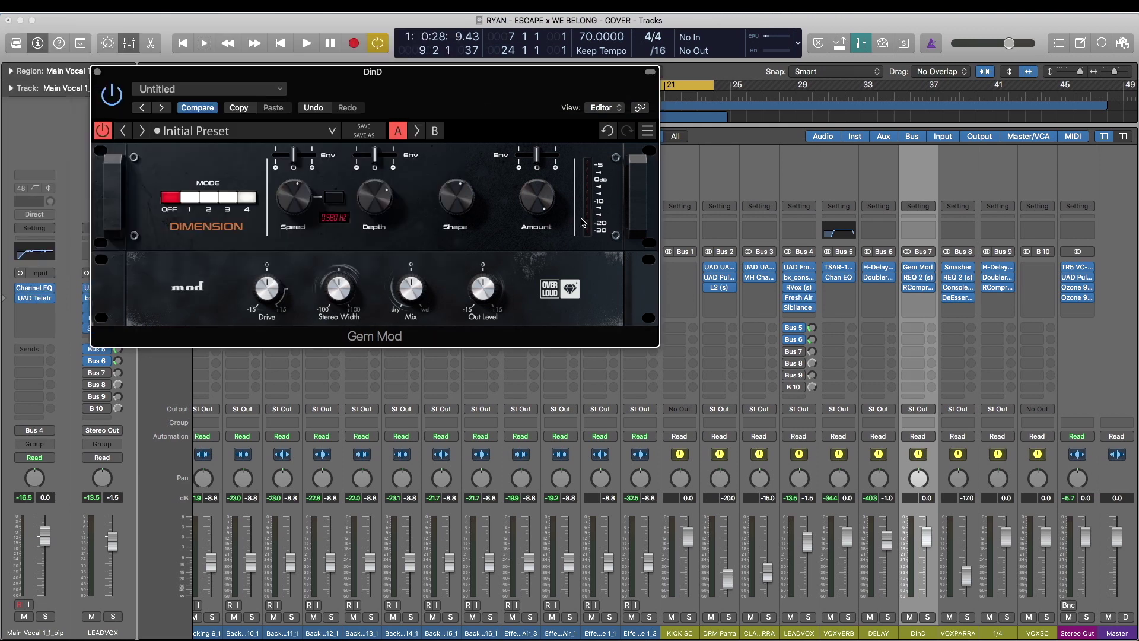
# Step: Solo the DinD channel and open its REQ 2 and RCompressor plug-ins to review their settings
pyautogui.click(929, 617)
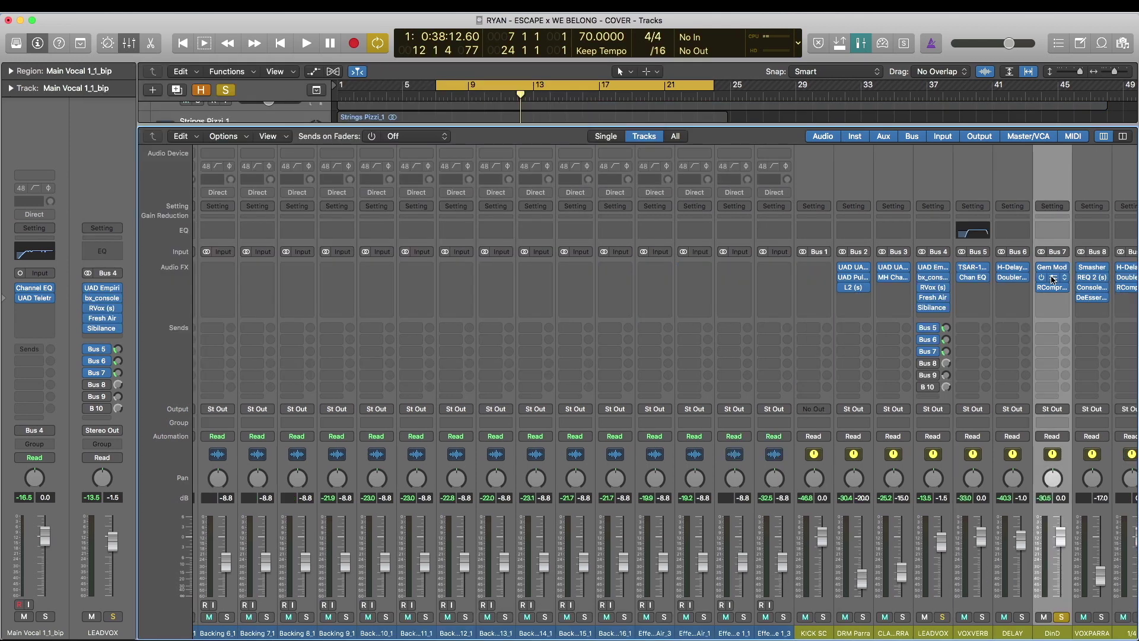
pyautogui.click(1051, 278)
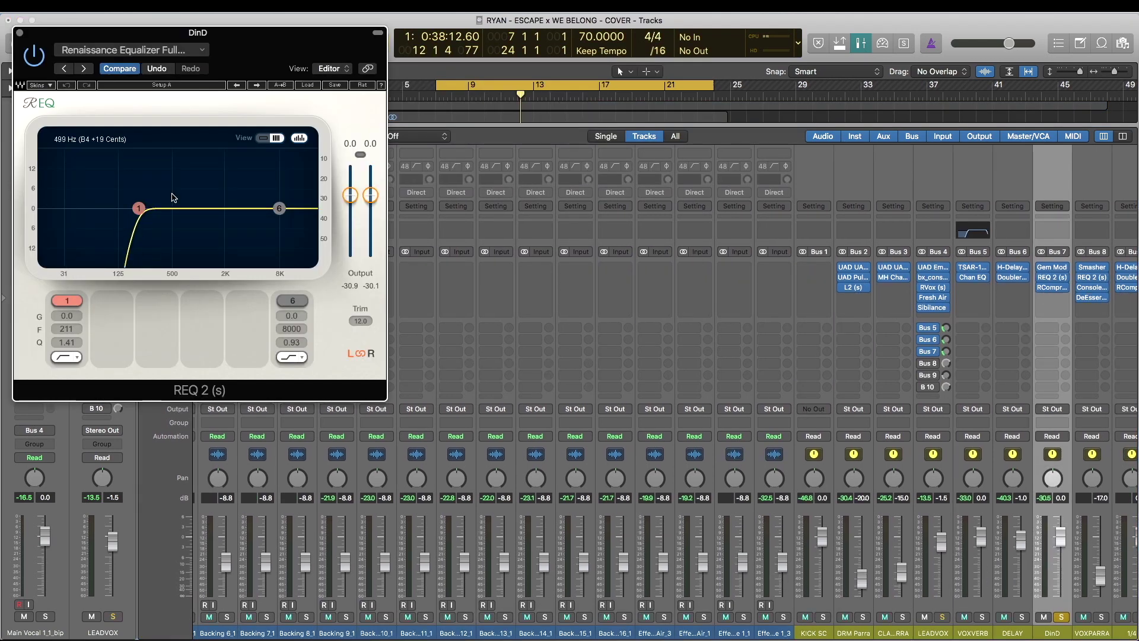
pyautogui.click(1053, 287)
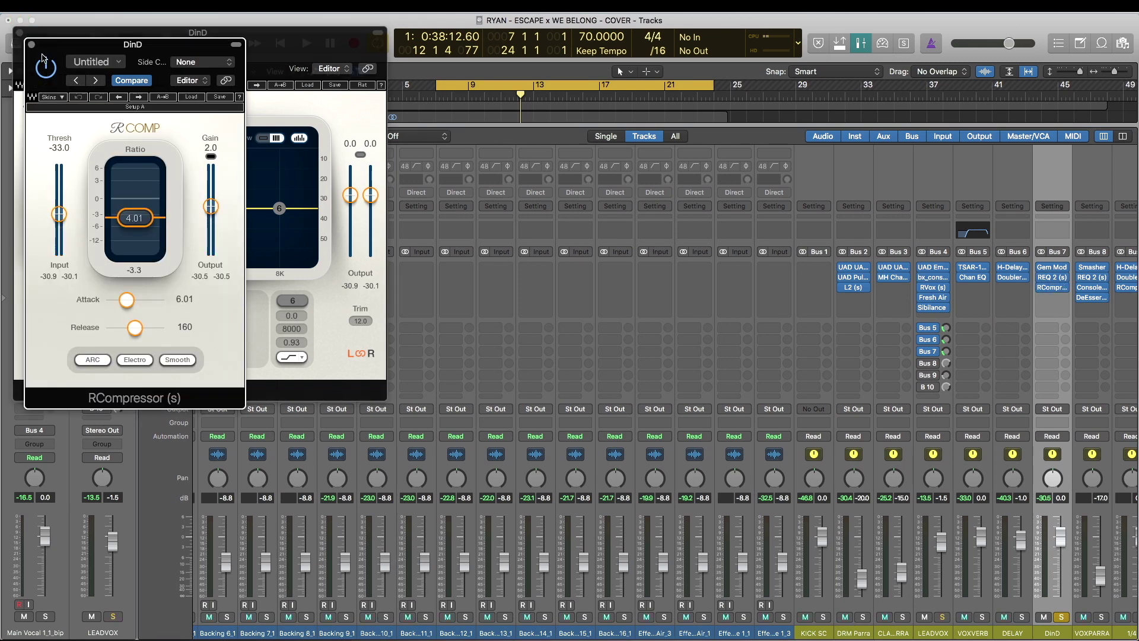
pyautogui.moveTo(71, 49); pyautogui.dragTo(202, 54)
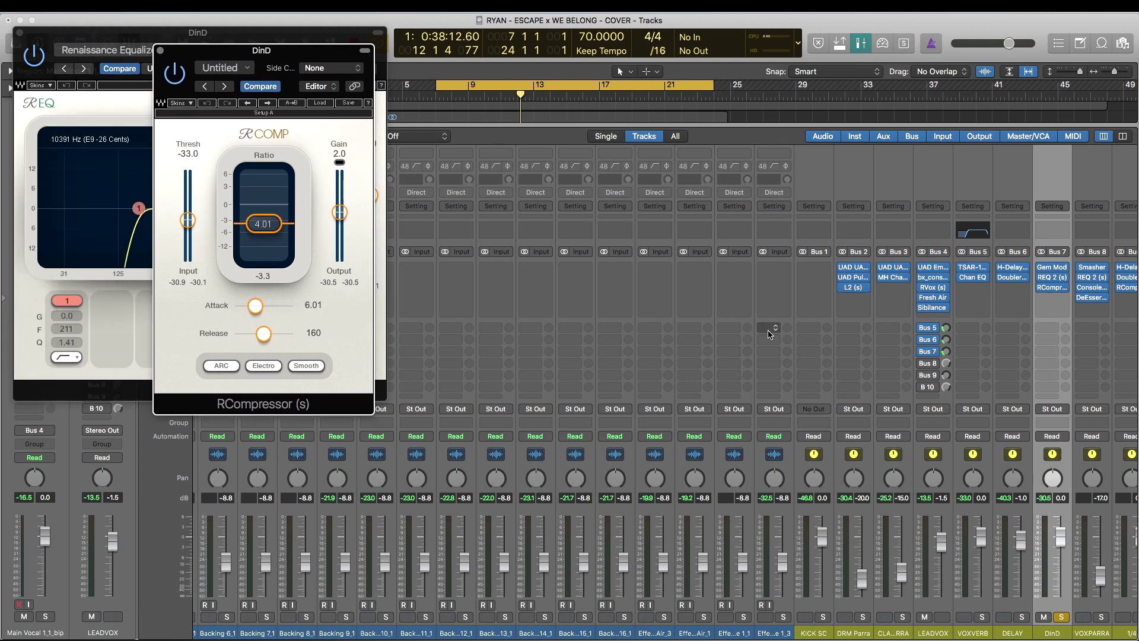
# Step: Audition the DinD effect, raising its fader to 6.0 dB and returning it to 0.0 dB, with both plug-ins in view
pyautogui.press('space')
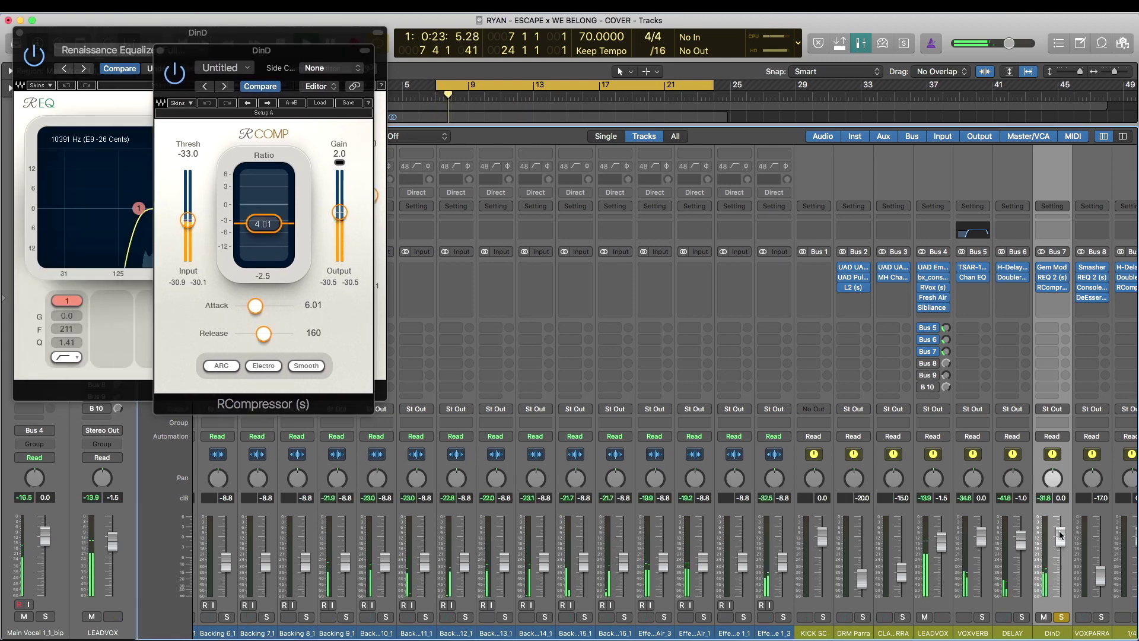
pyautogui.moveTo(1060, 534); pyautogui.dragTo(1076, 442)
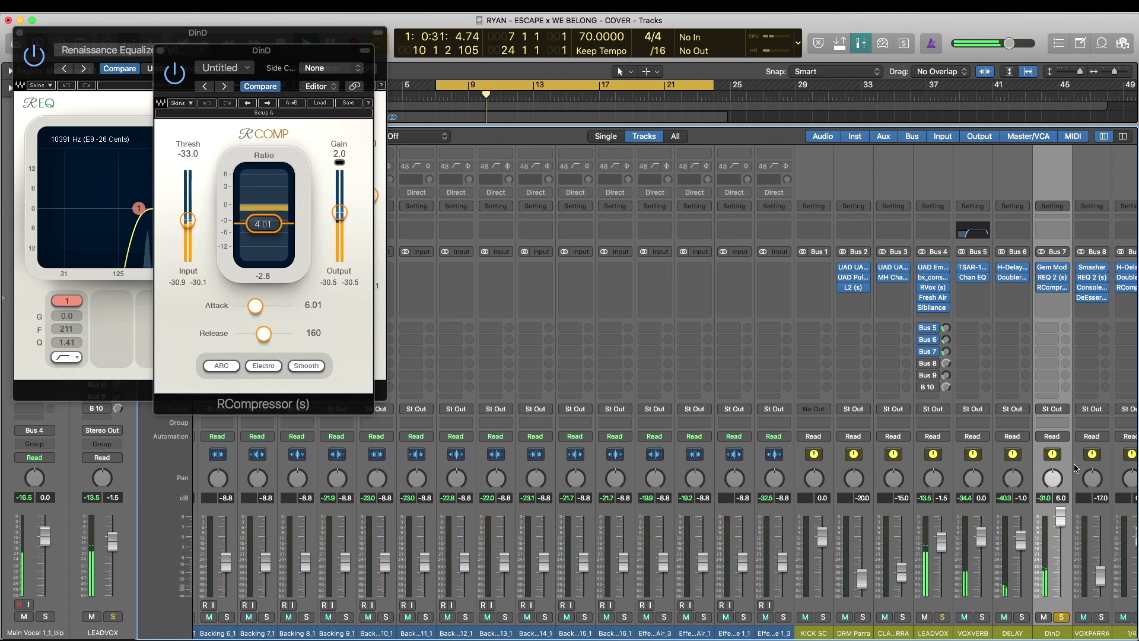
pyautogui.moveTo(1073, 511); pyautogui.dragTo(1071, 538)
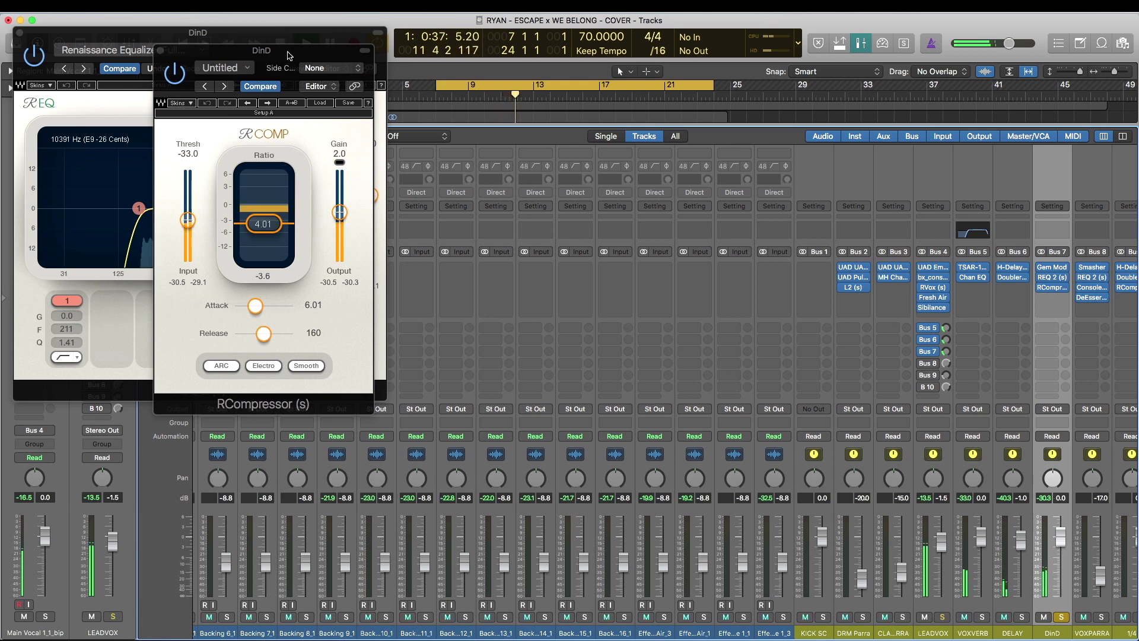
pyautogui.moveTo(289, 56); pyautogui.dragTo(504, 61)
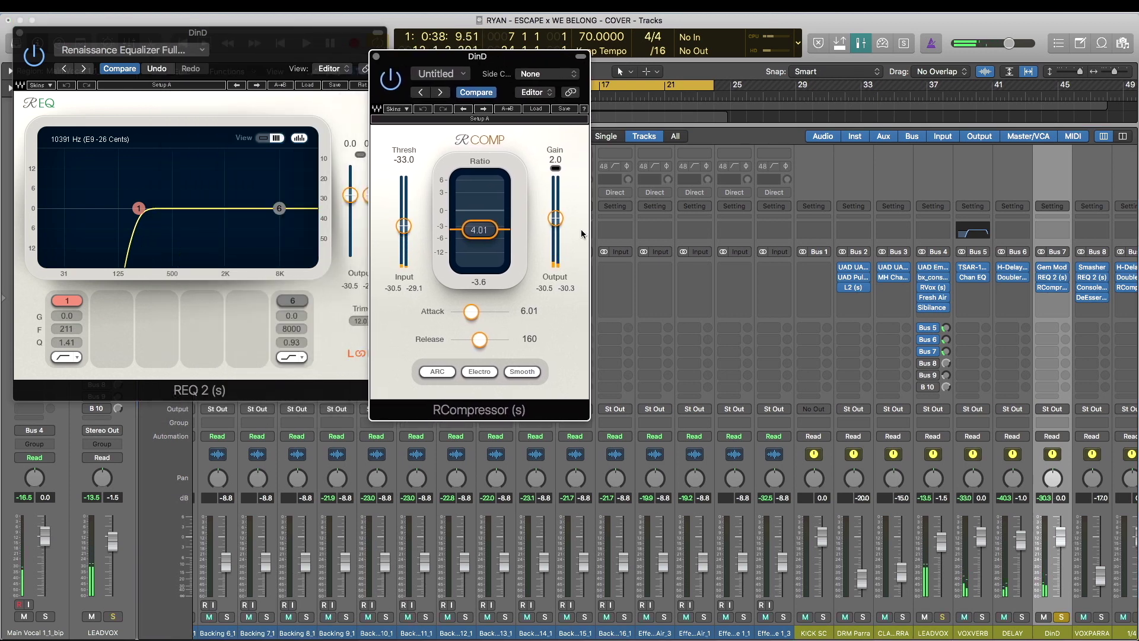
# Step: Switch the solo from the DinD channel to LEADVOX and audition the vocal with its enabled sends
pyautogui.click(1062, 619)
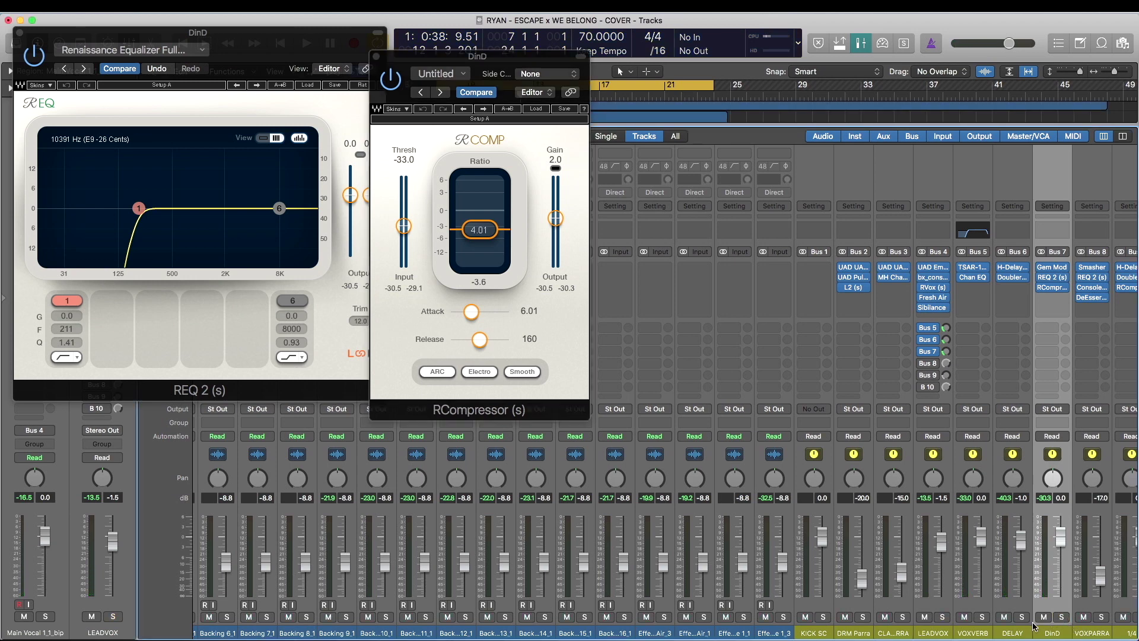
pyautogui.click(943, 618)
pyautogui.press('space')
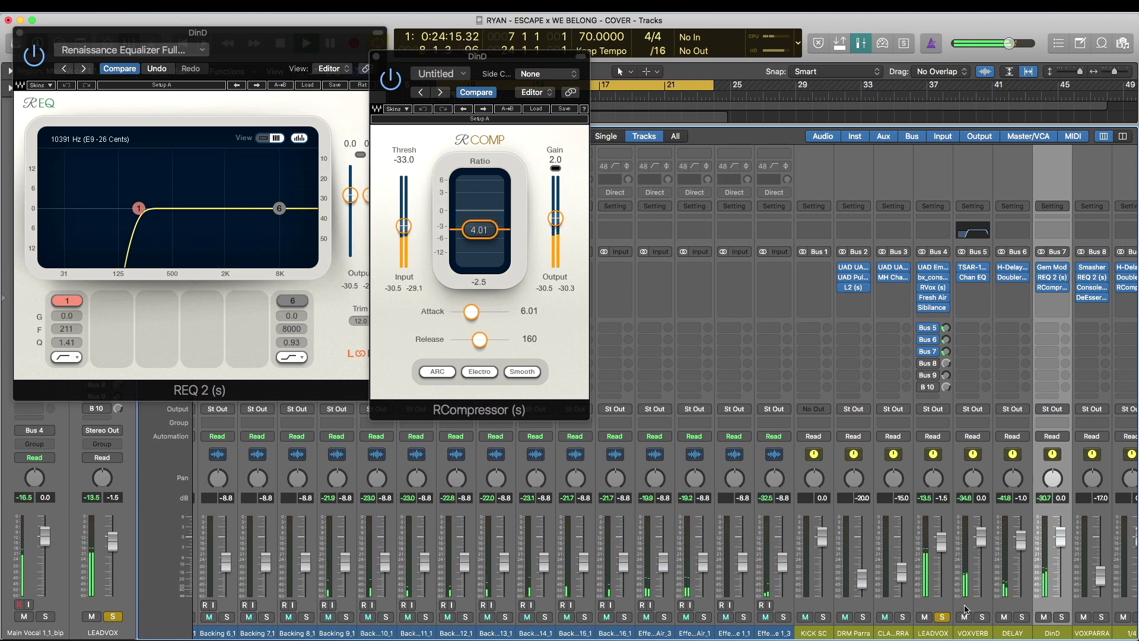
# Step: Select and solo the VOXPARRA channel and examine the gain reduction meter of its Pulsar Smasher compressor
pyautogui.hscroll(5, 1013, 504)
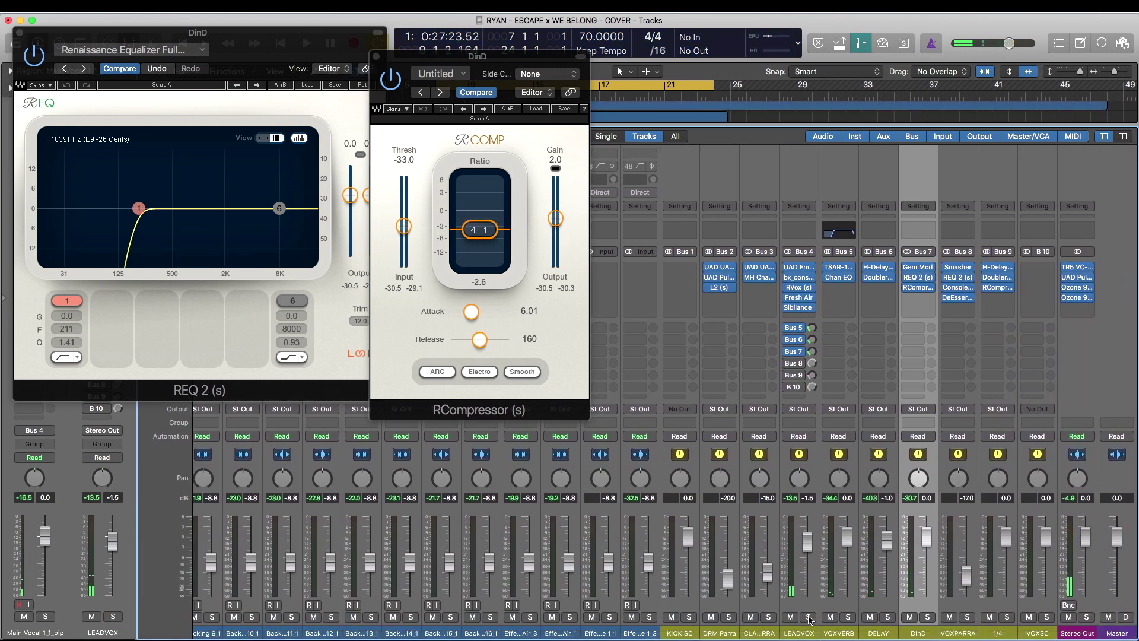
pyautogui.click(952, 634)
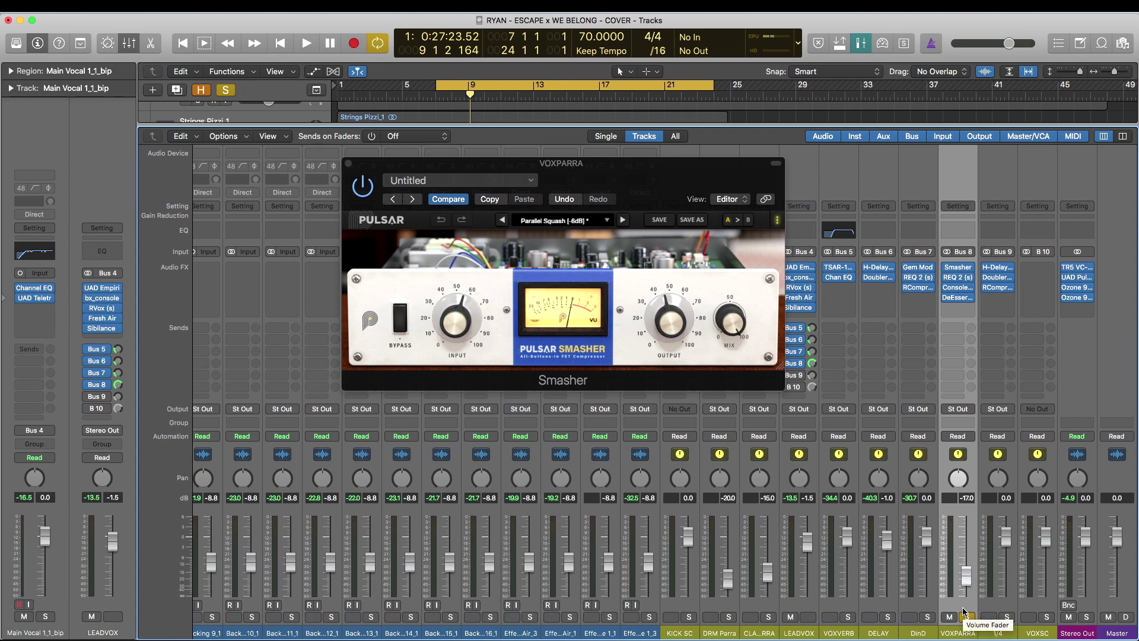
pyautogui.click(966, 616)
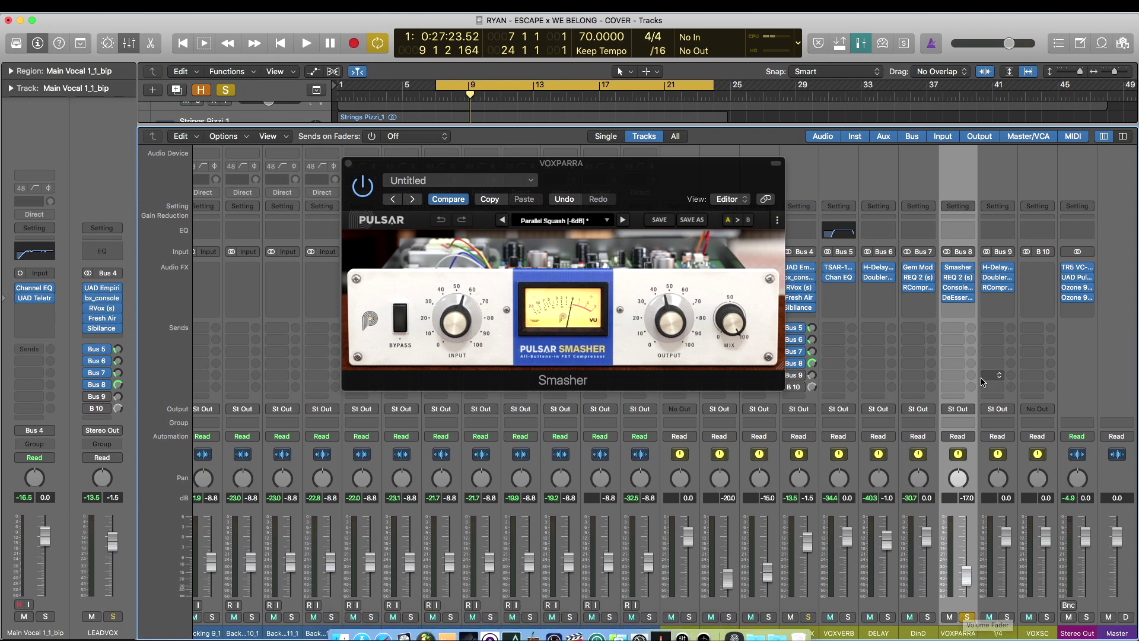
pyautogui.moveTo(593, 309)
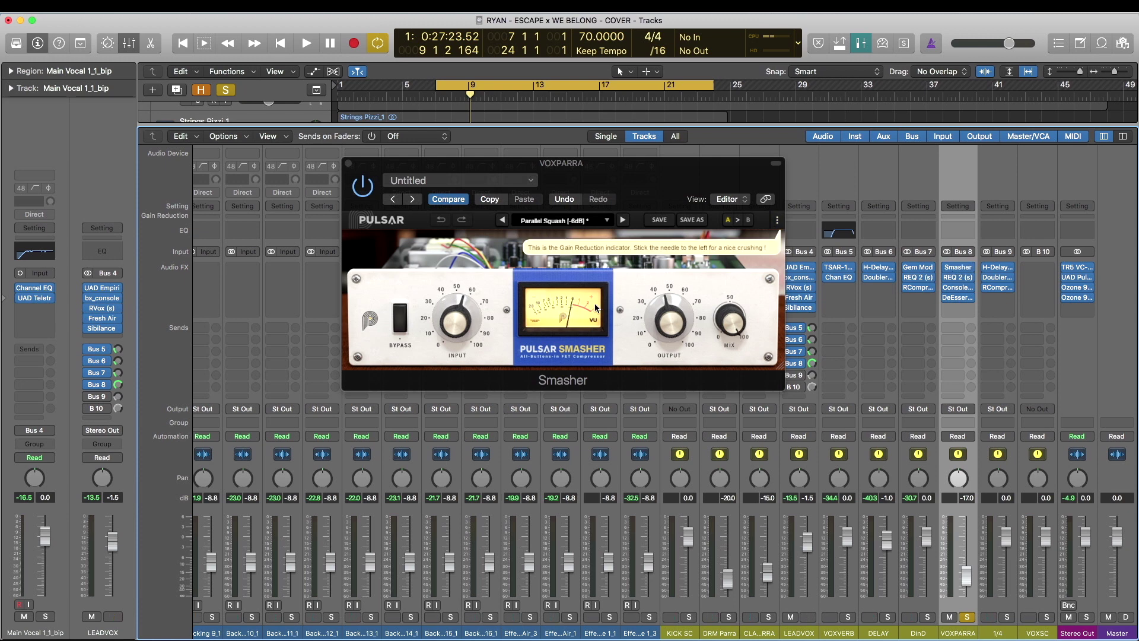
# Step: Review the VOXPARRA channel's REQ 2 cuts, Vintage Console EQ and DeEsser, keeping the Smasher window in view
pyautogui.click(958, 278)
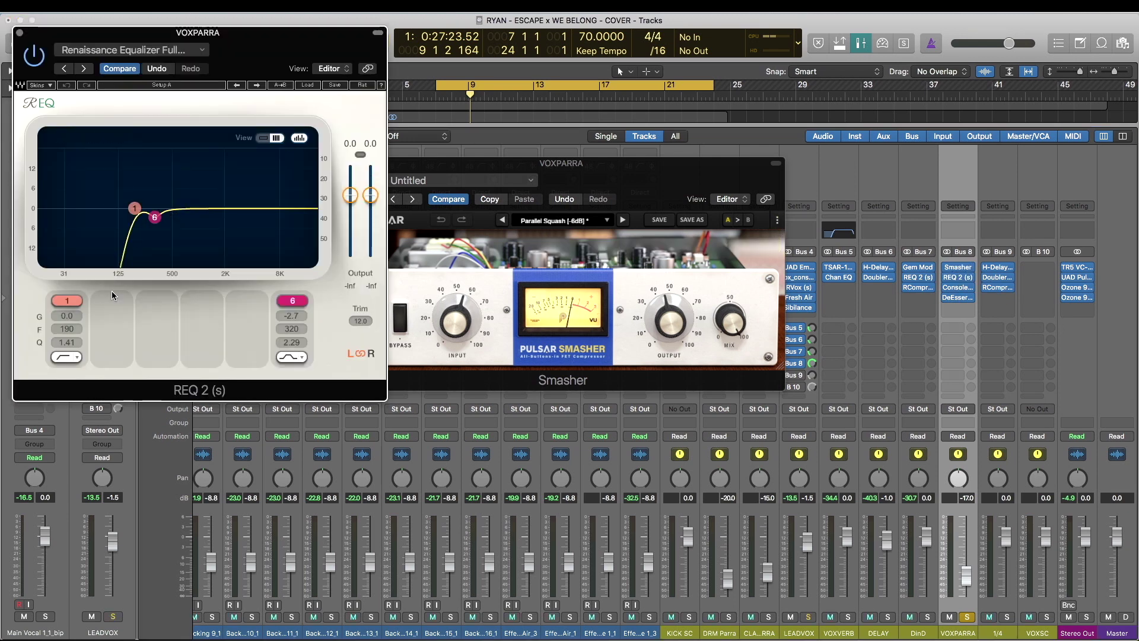
pyautogui.click(156, 218)
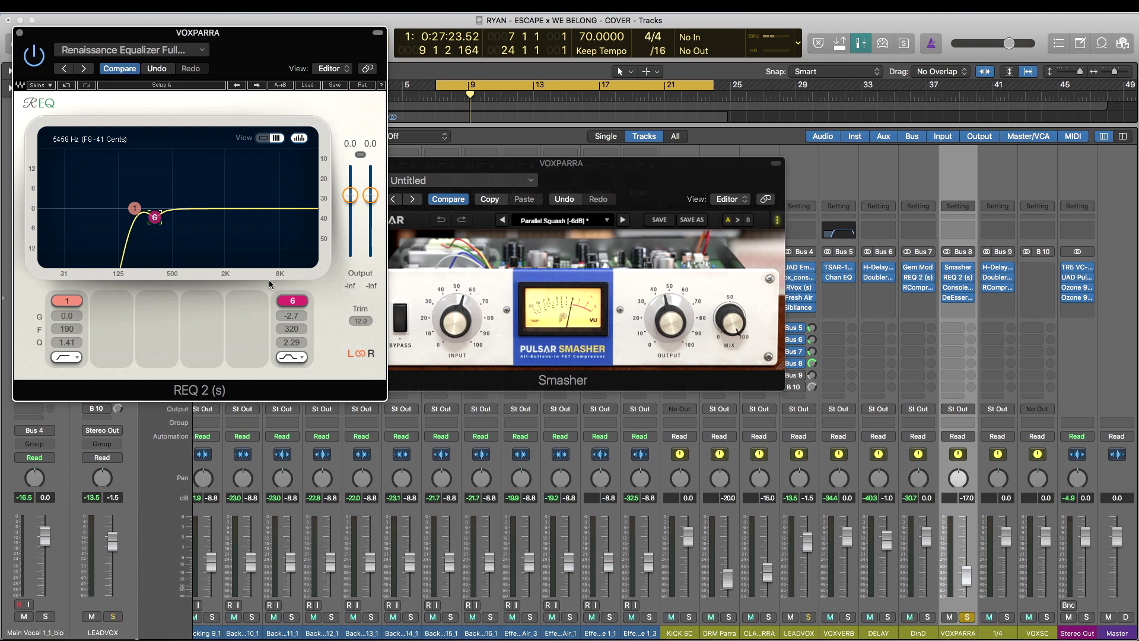
pyautogui.click(956, 289)
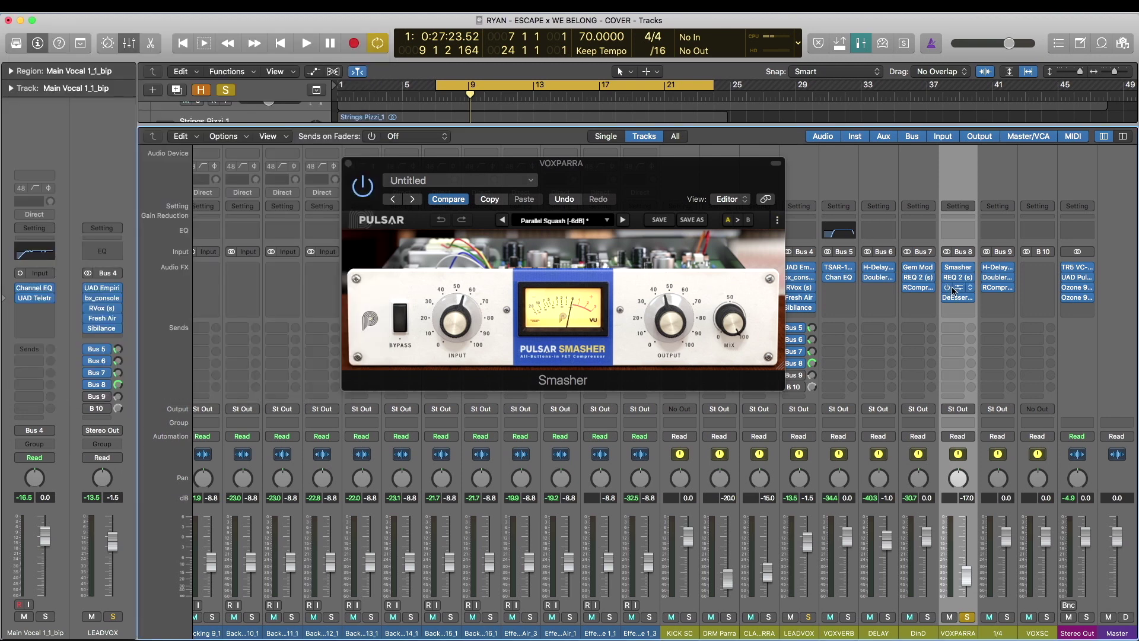
pyautogui.moveTo(337, 156)
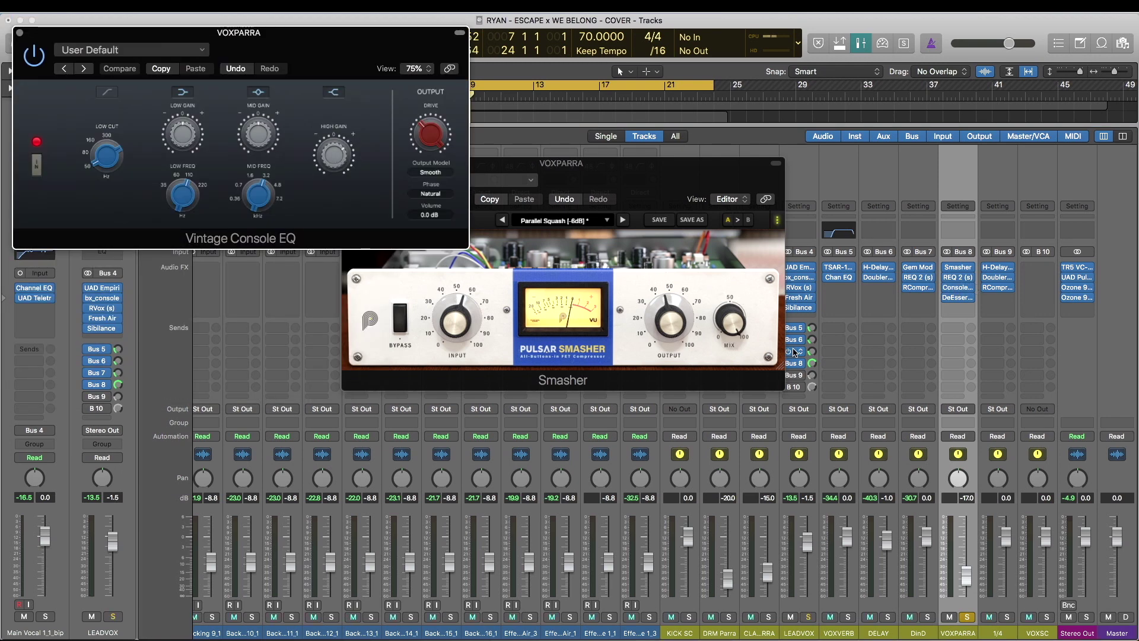
pyautogui.click(956, 300)
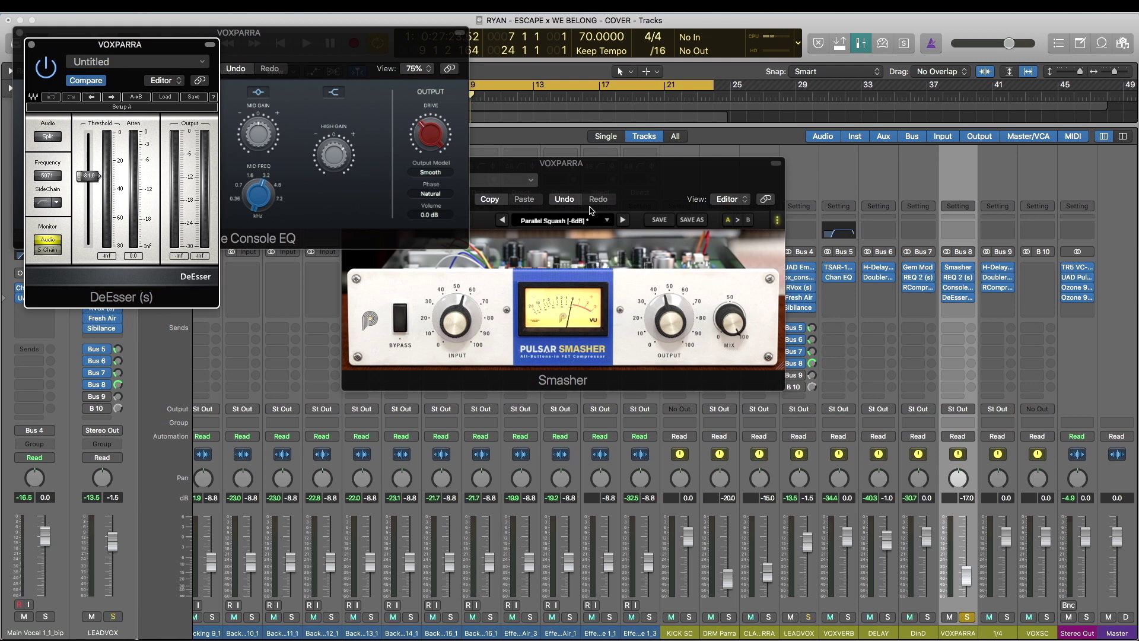
pyautogui.moveTo(624, 177); pyautogui.dragTo(658, 177)
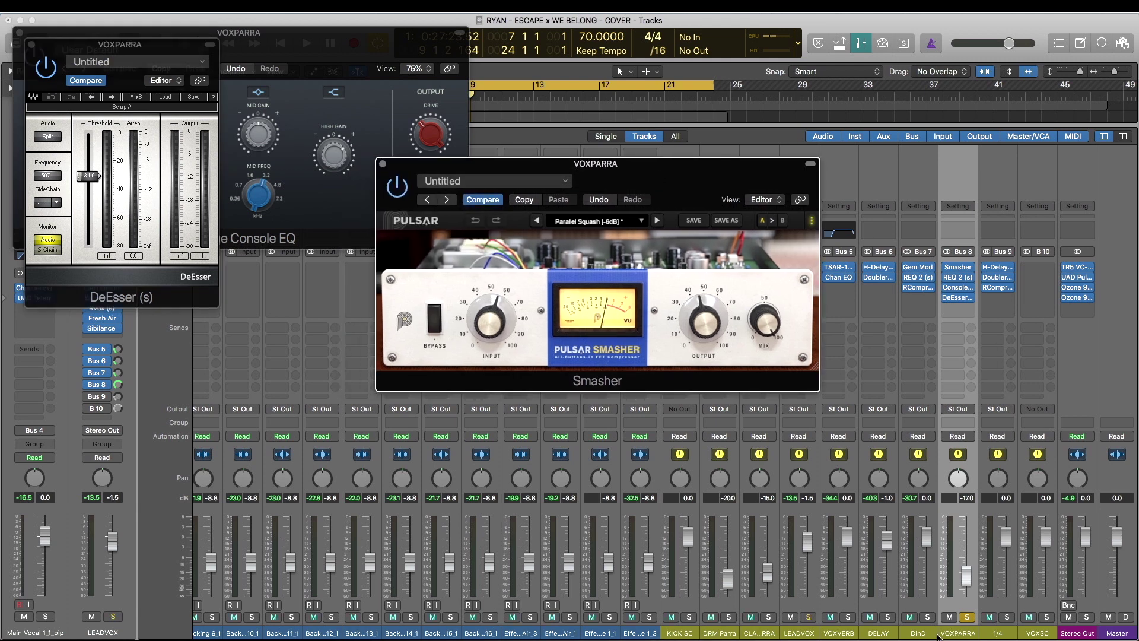
# Step: Audition the soloed VOXPARRA channel, raising its fader to -4.9 dB and returning it to -17.0 dB, and clear its solo
pyautogui.press('space')
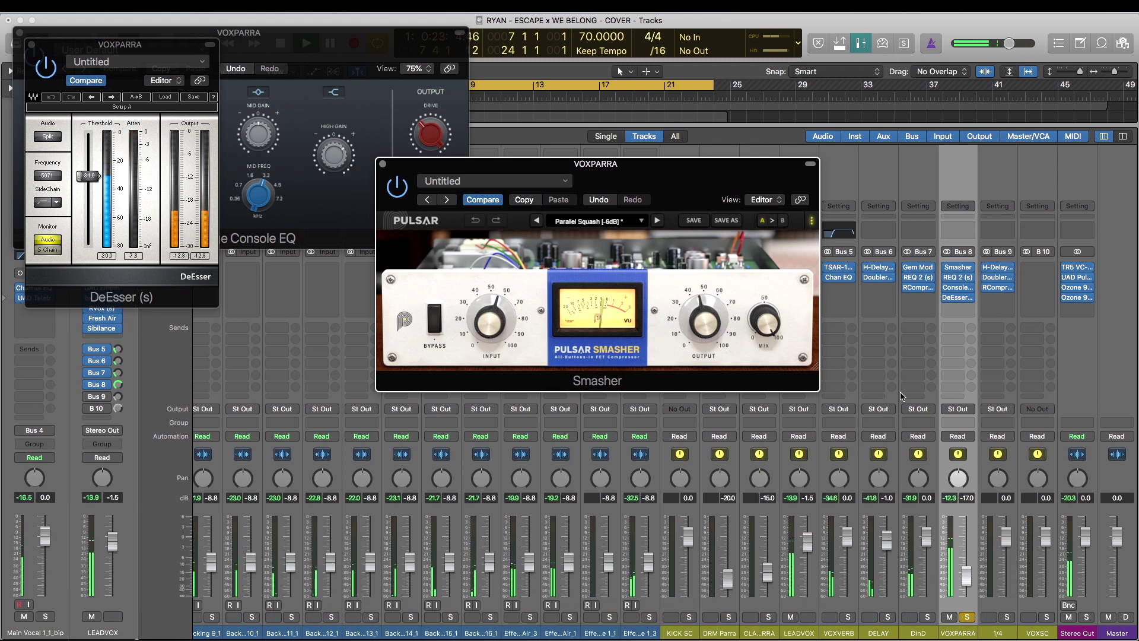
pyautogui.click(30, 44)
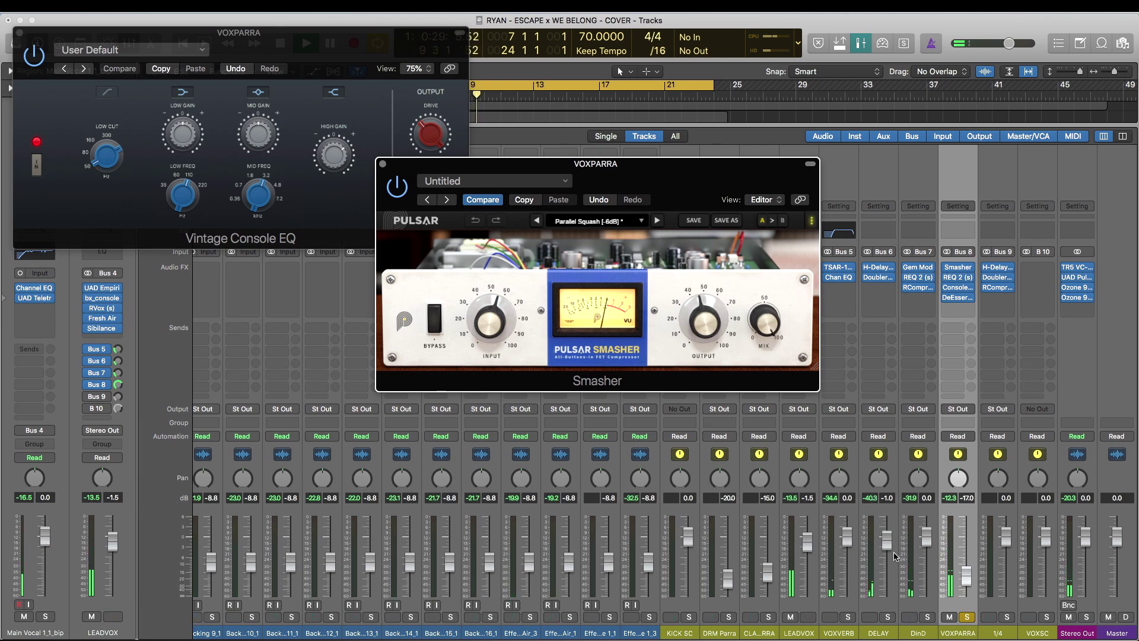
pyautogui.moveTo(970, 587); pyautogui.dragTo(971, 534)
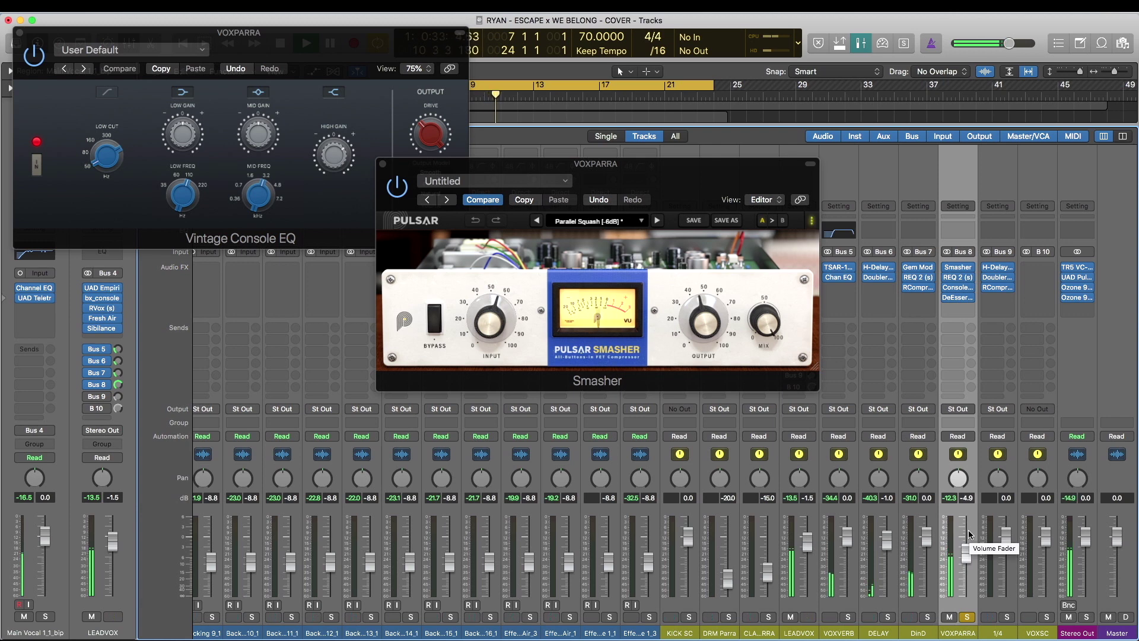
pyautogui.moveTo(969, 534); pyautogui.dragTo(968, 574)
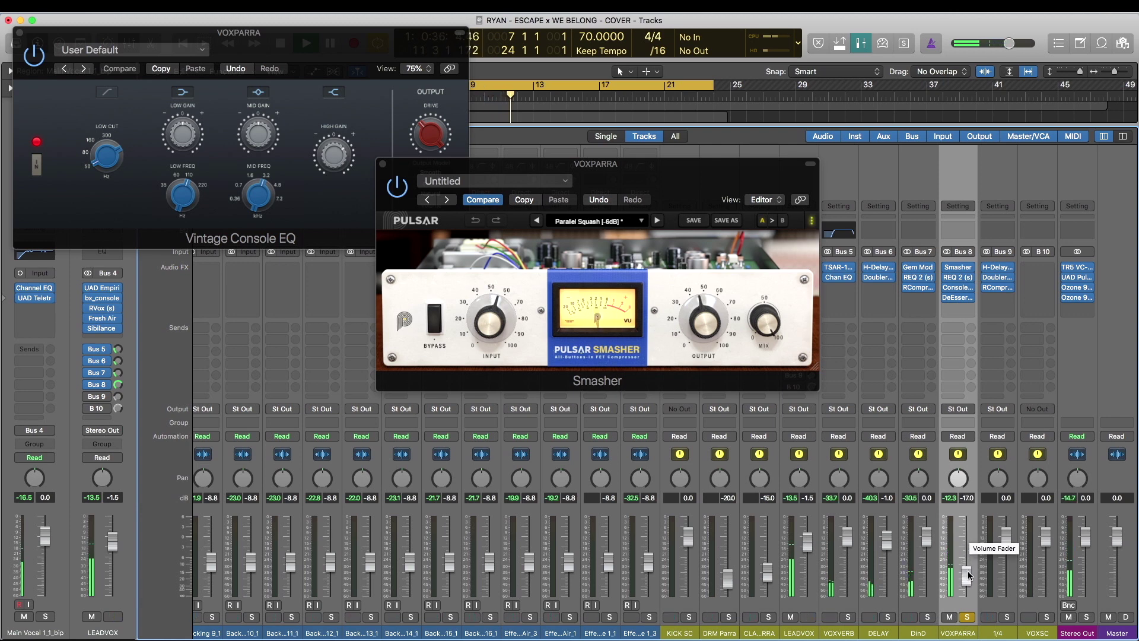
pyautogui.click(966, 618)
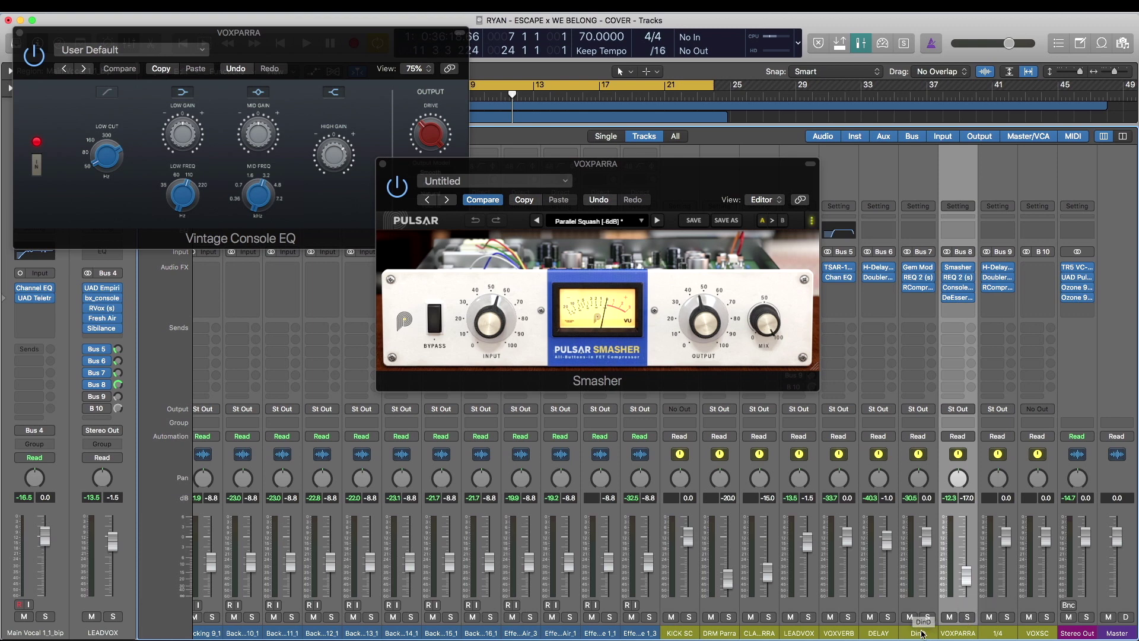
# Step: Select the 1/4 channel and review the settings of its H-Delay and Doubler2 plug-ins, closing each one
pyautogui.click(1009, 629)
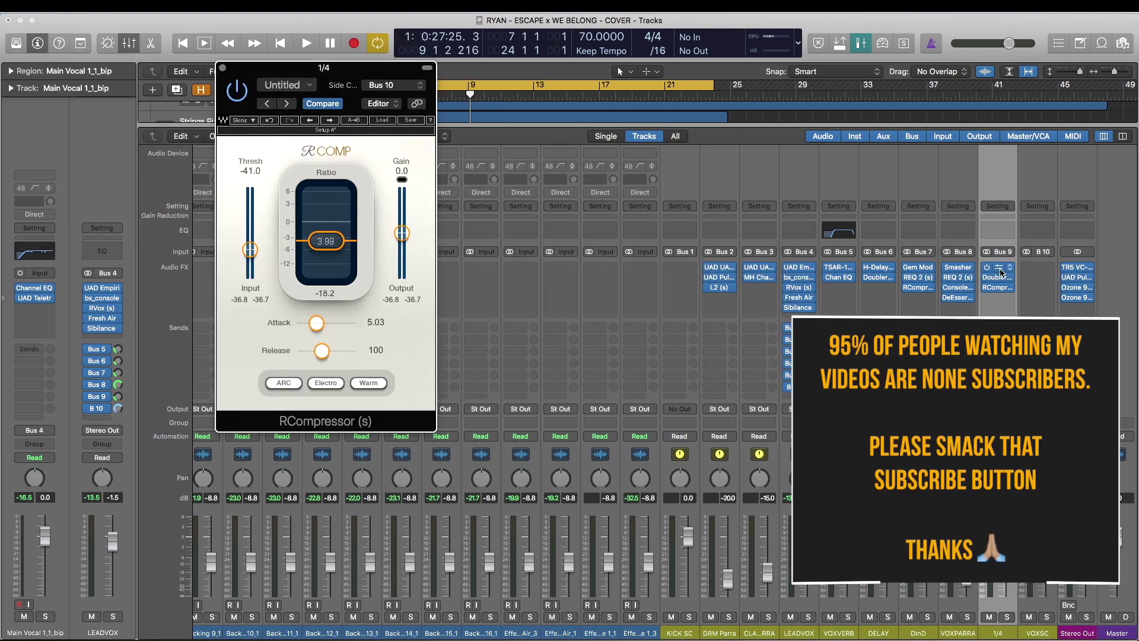
pyautogui.click(1002, 268)
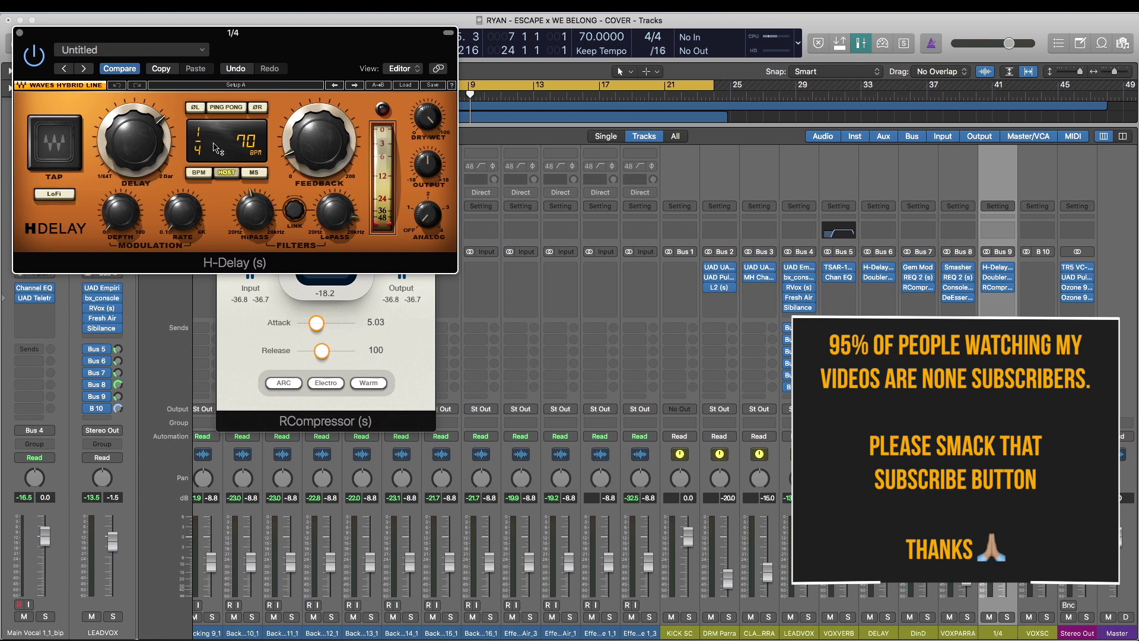
pyautogui.click(20, 33)
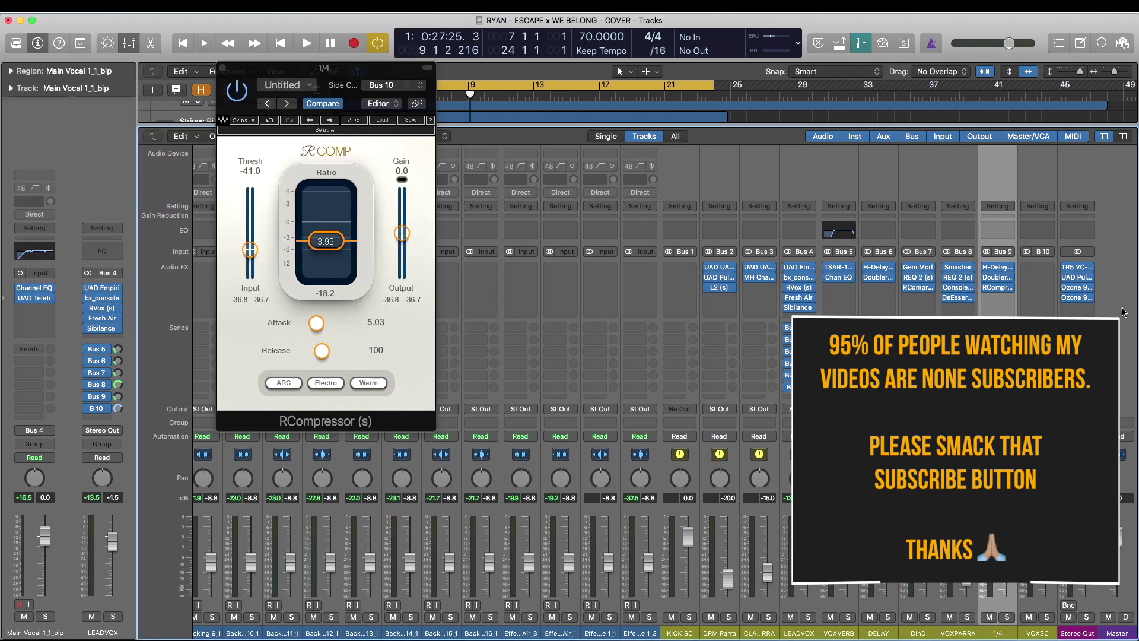
pyautogui.click(997, 279)
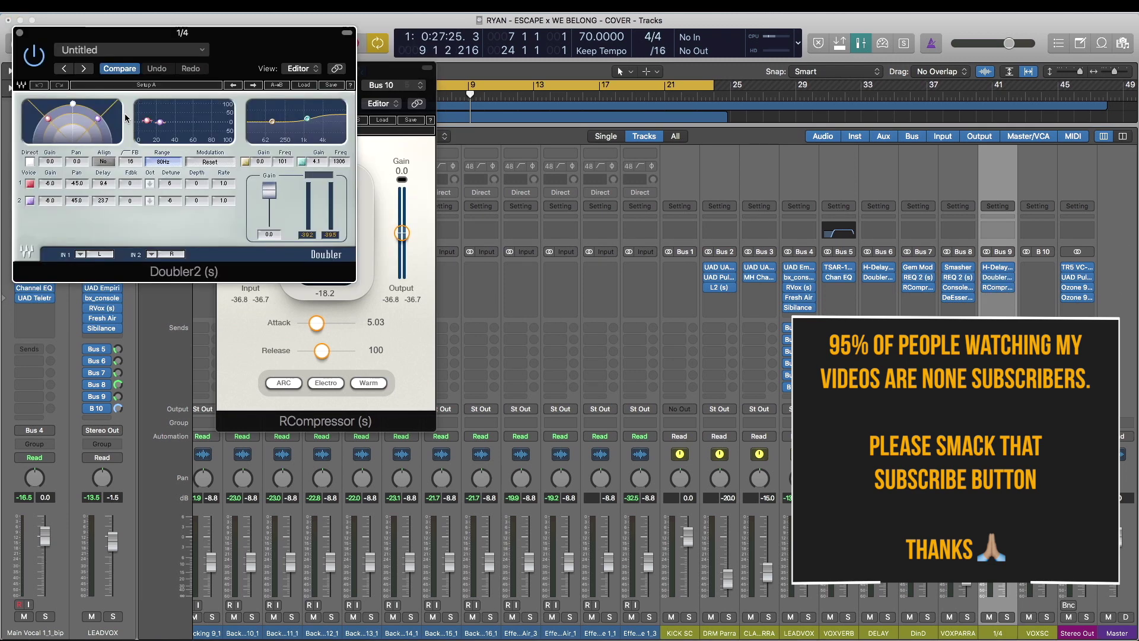
pyautogui.click(19, 33)
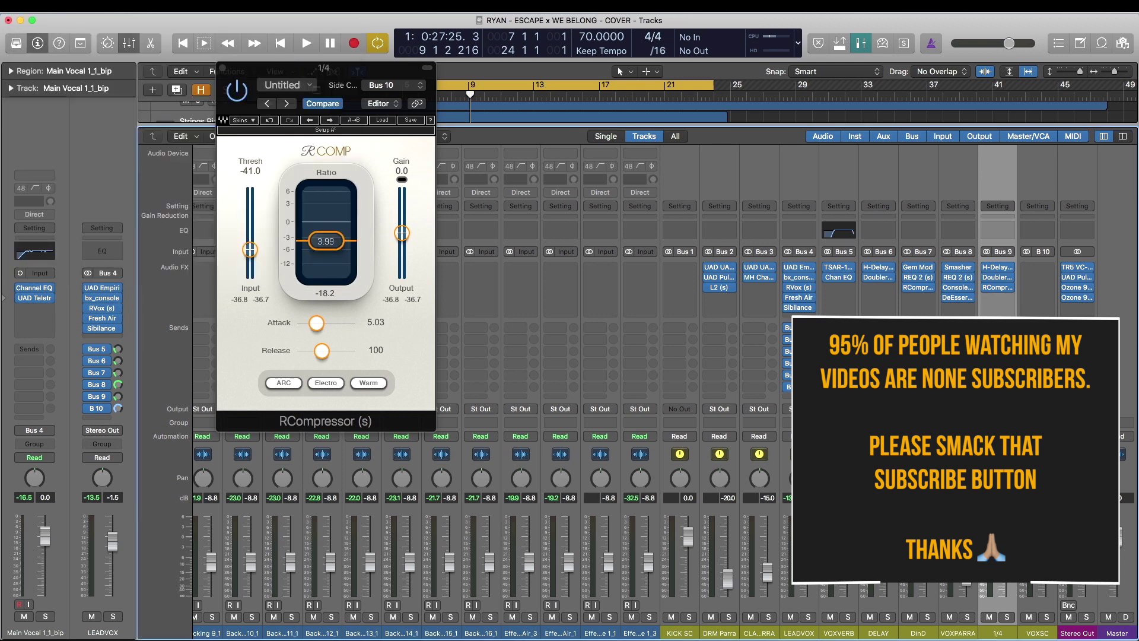
# Step: Reopen the 1/4 channel's RCompressor and place its window over the middle of the mixer to review the sidechain settings
pyautogui.press('super+w')
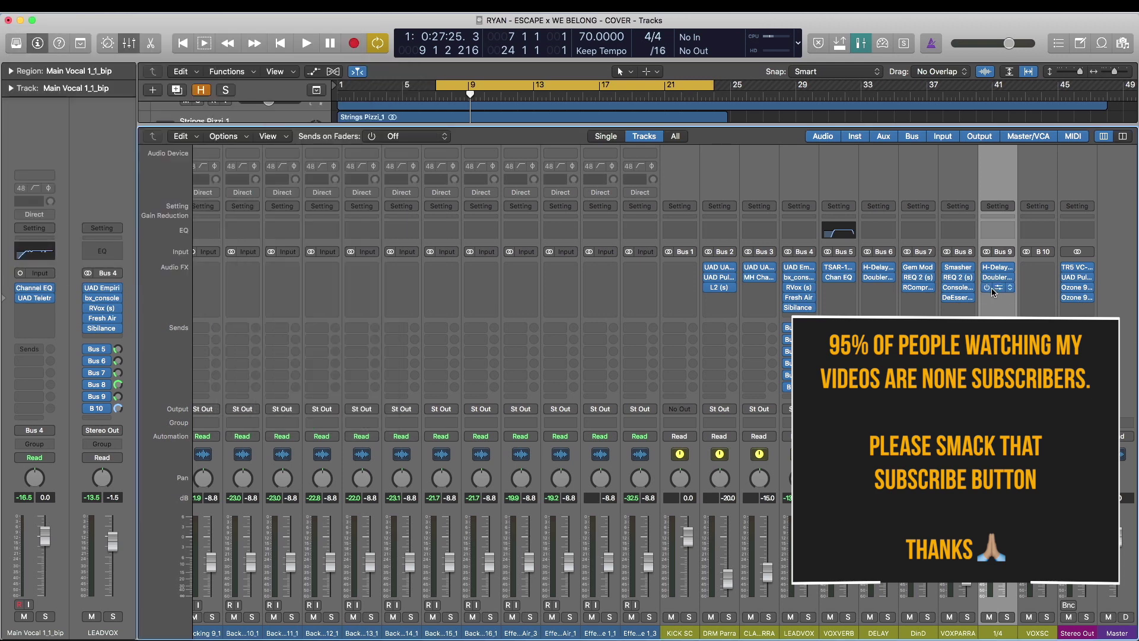
pyautogui.click(999, 288)
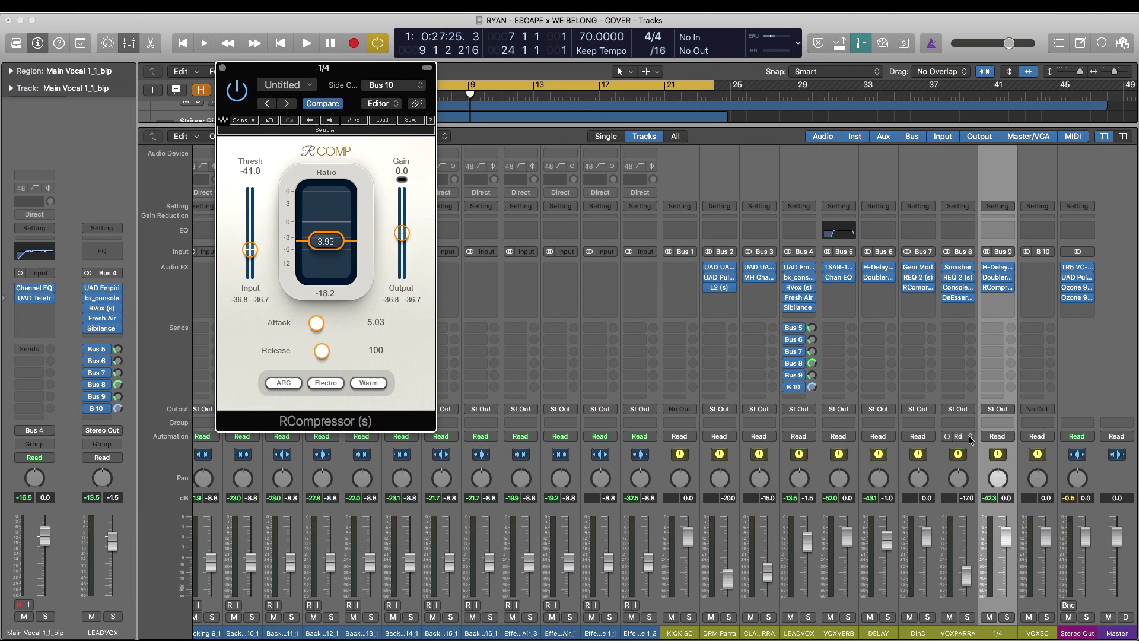
pyautogui.moveTo(351, 71); pyautogui.dragTo(525, 130)
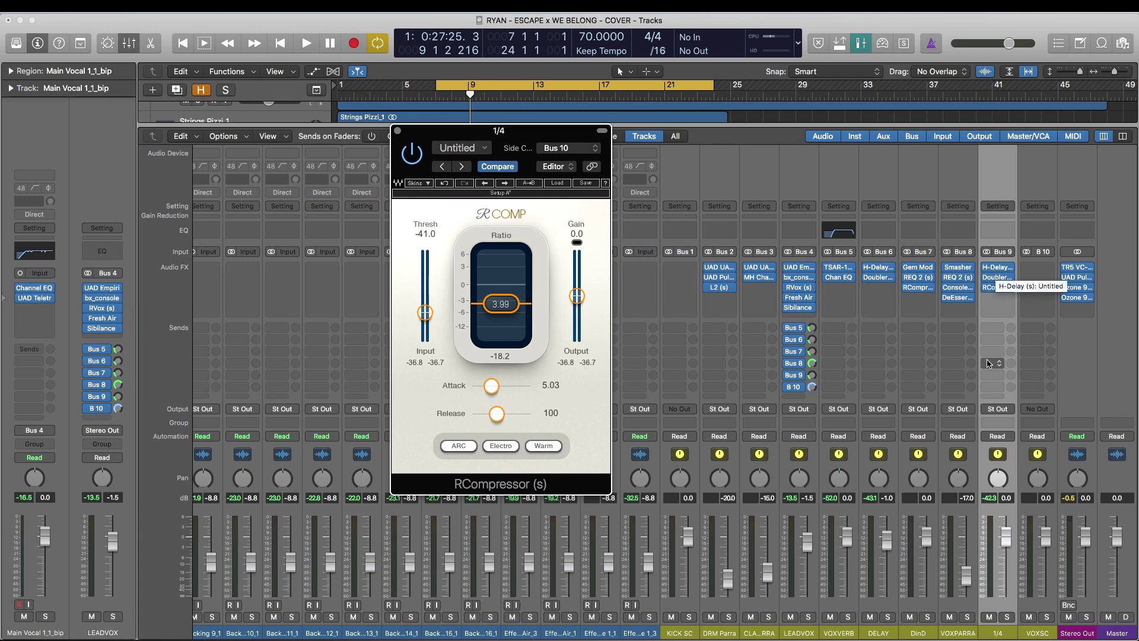
# Step: Solo the 1/4 delay channel and audition it alone with the RCompressor meters in view
pyautogui.click(1009, 617)
pyautogui.press('space')
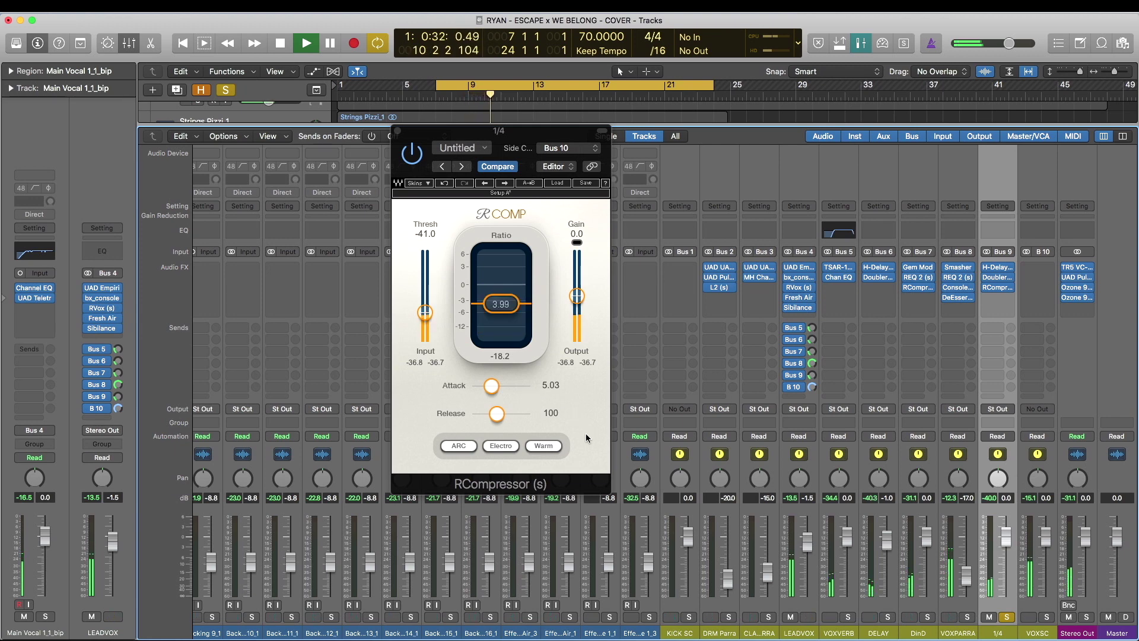
pyautogui.press('space')
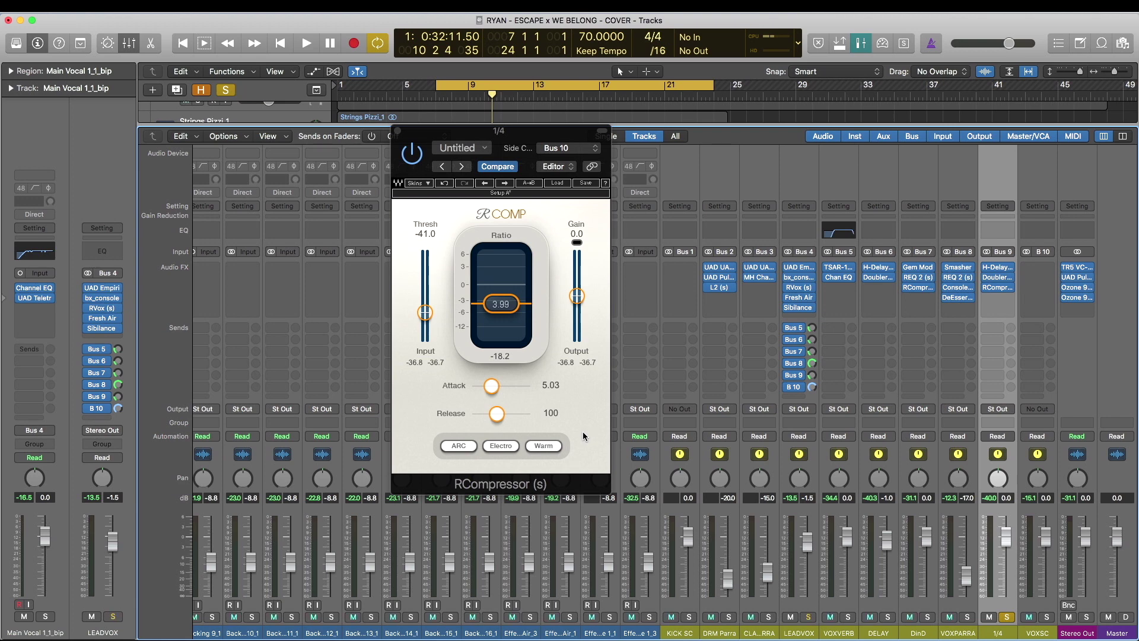
# Step: Add LEADVOX to the solo, audition it with the 1/4 delay while watching RCompressor's gain reduction, and clear the solos
pyautogui.click(809, 618)
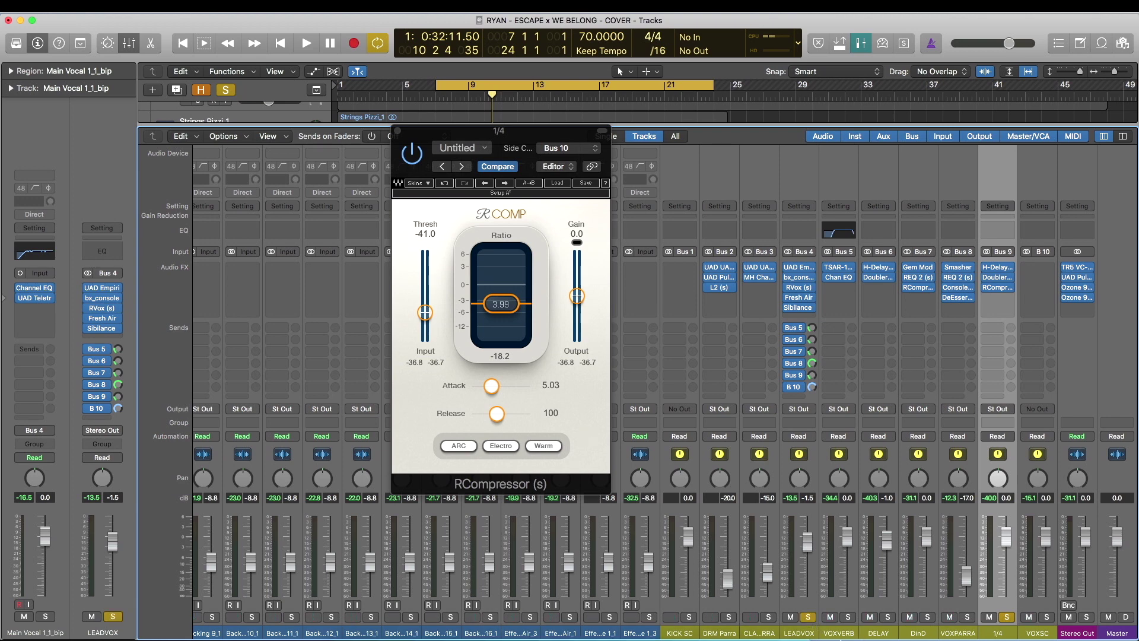
pyautogui.press('space')
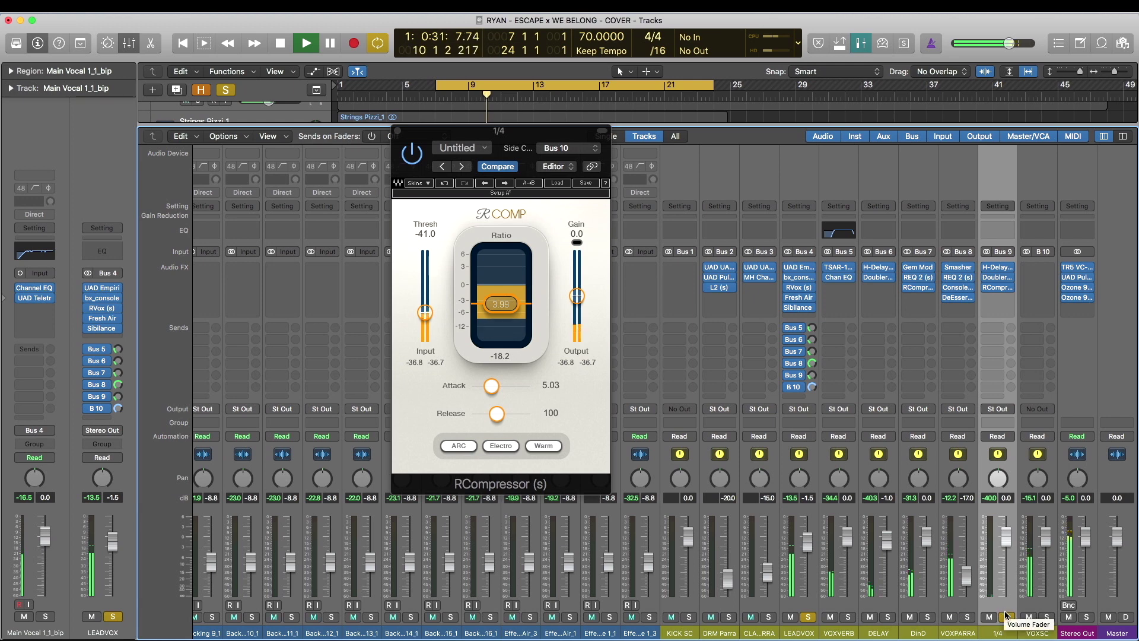
pyautogui.press('space')
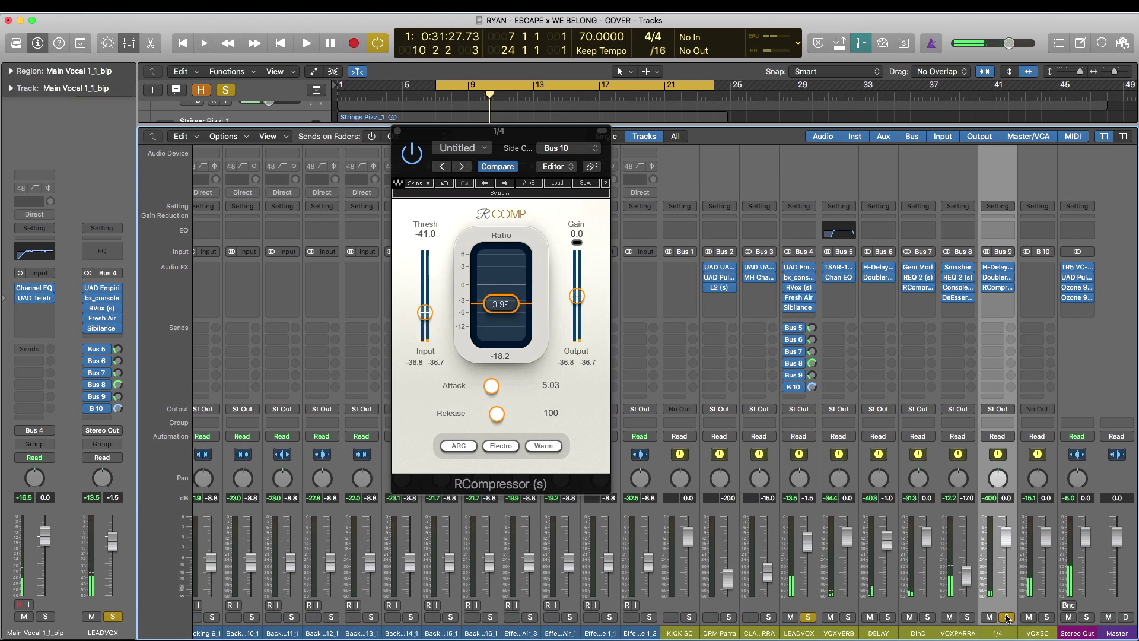
pyautogui.click(808, 618)
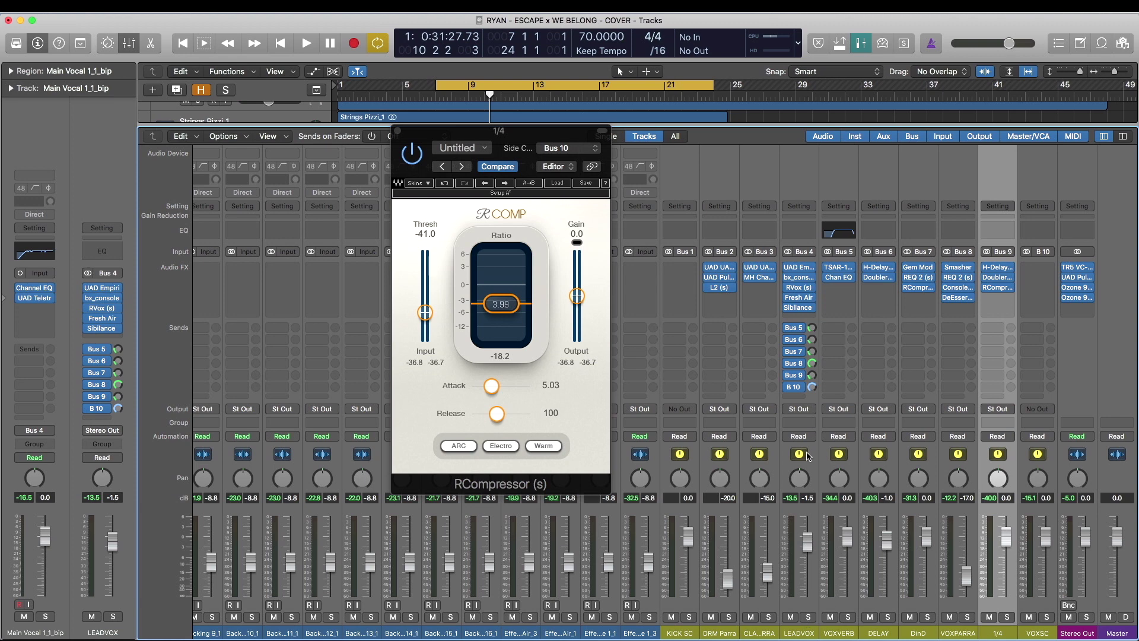
# Step: Close the RCompressor and the mixer, and play the full arrangement with nothing soloed
pyautogui.click(398, 131)
pyautogui.press('x')
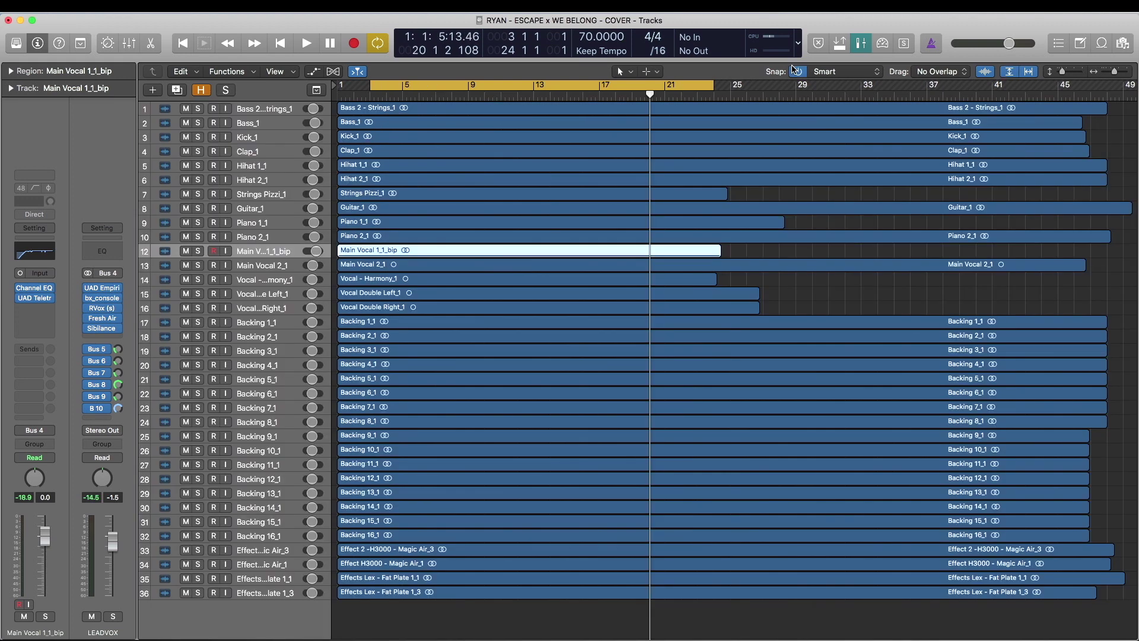
pyautogui.press('space')
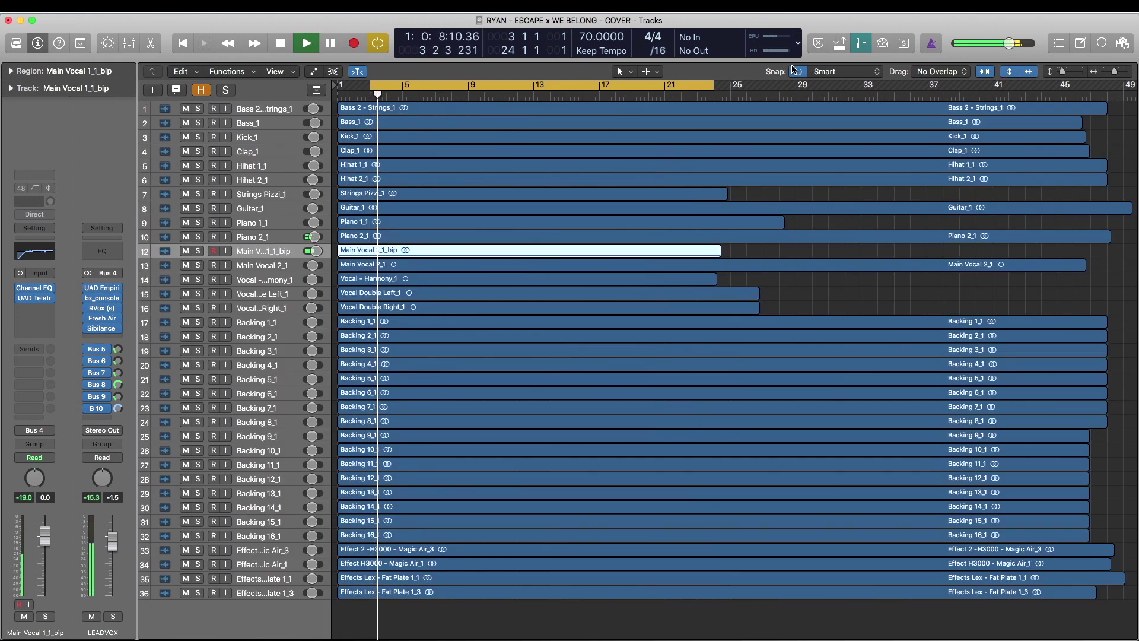